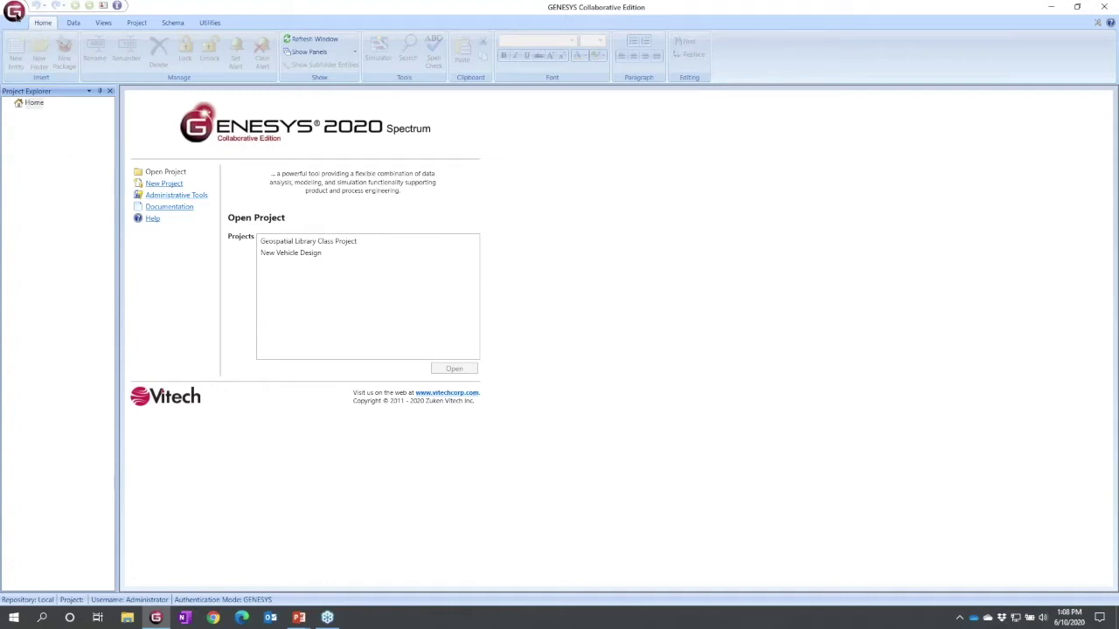
Step: Choose Fast Food Sample.gnsx from the GENESYS 2020 Collaborative Edition's Project Samples folder as the file to import
{"action": "left_click", "coordinate": [15, 14]}
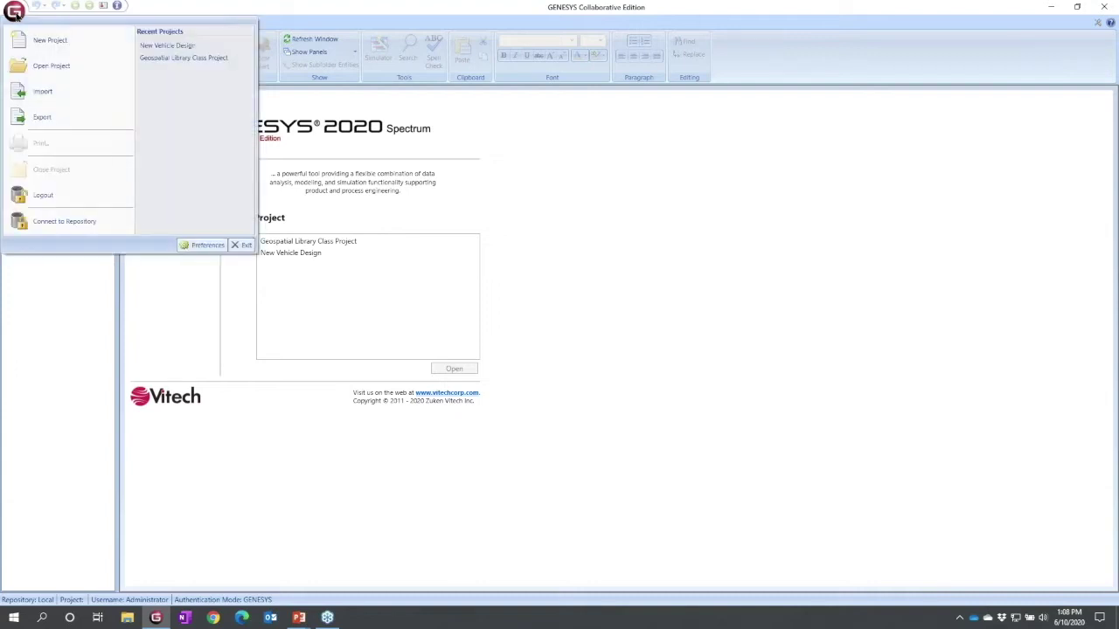
{"action": "left_click", "coordinate": [35, 91]}
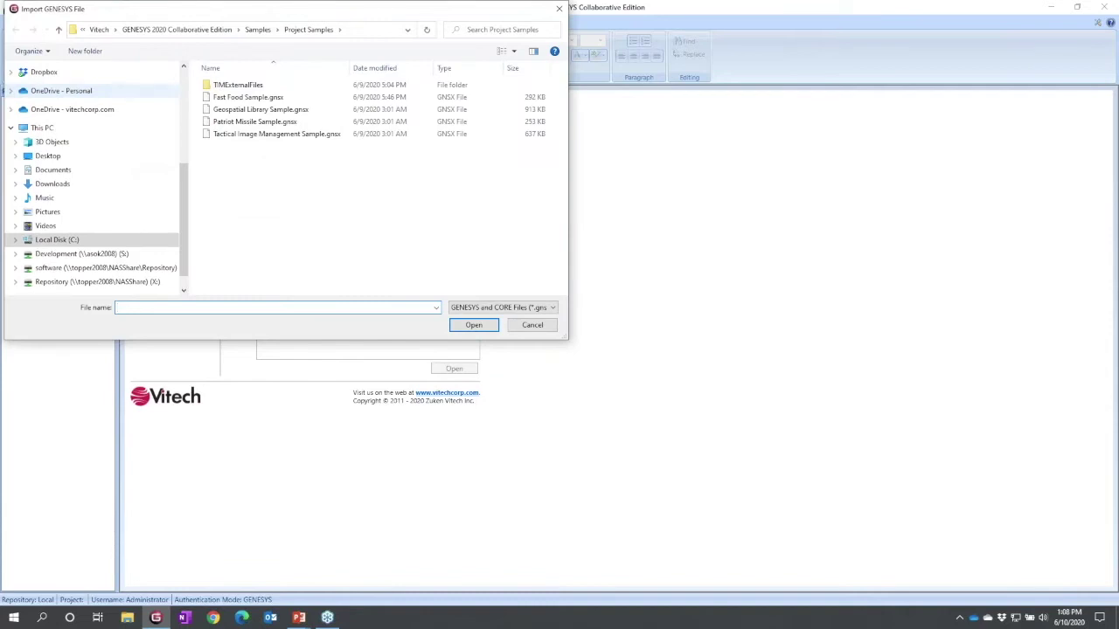
{"action": "left_click", "coordinate": [73, 245]}
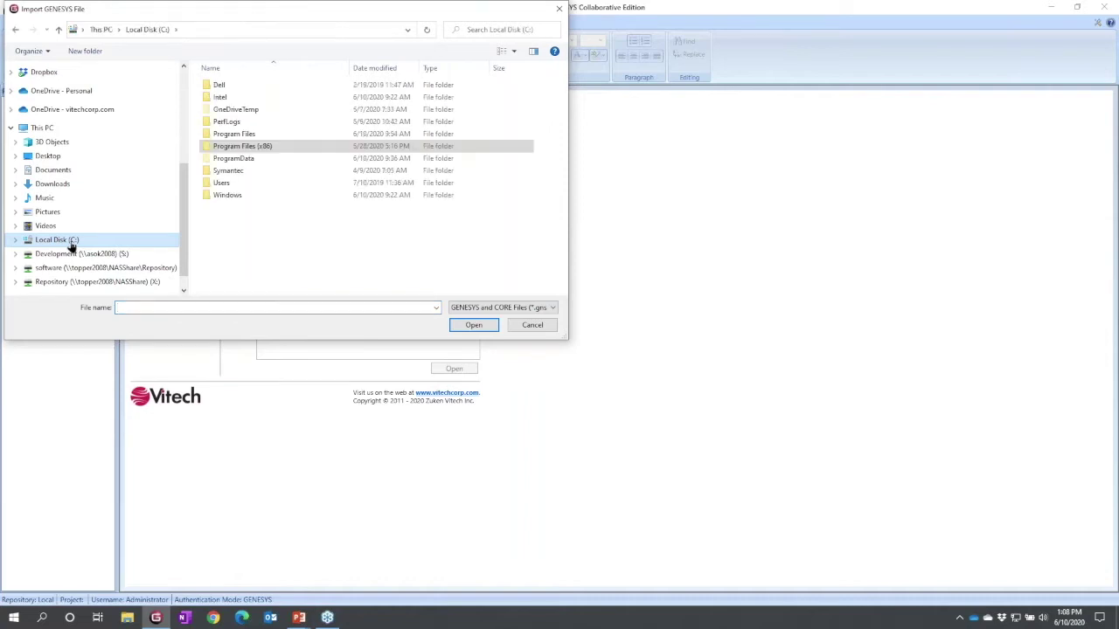
{"action": "left_click", "coordinate": [261, 151]}
{"action": "double_click", "coordinate": [261, 149]}
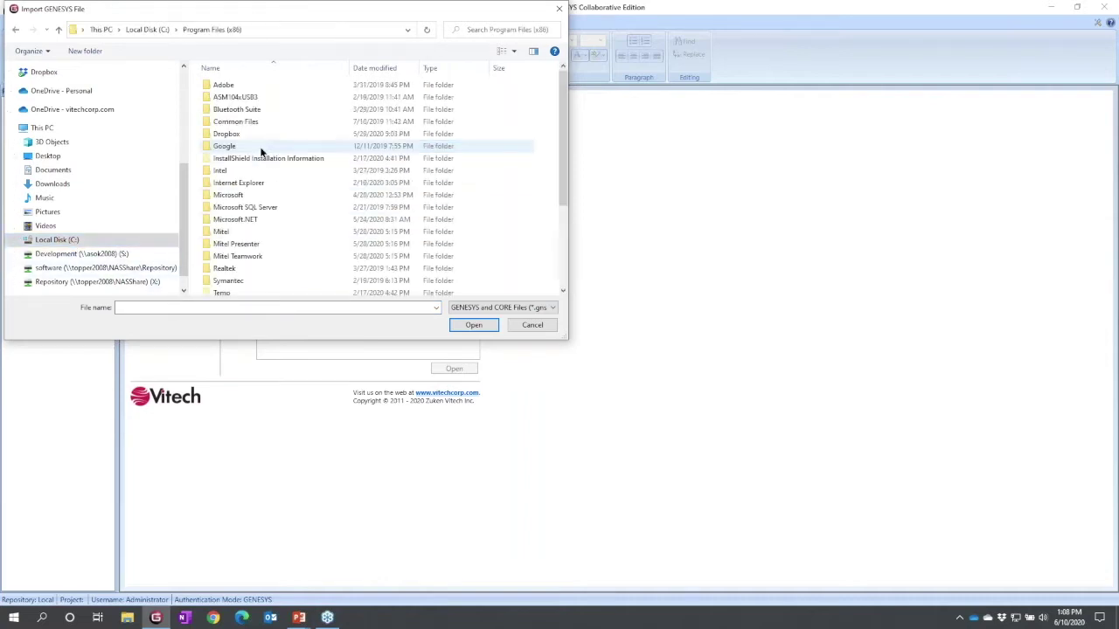
{"action": "scroll", "coordinate": [262, 218], "scroll_direction": "down", "scroll_amount": 3}
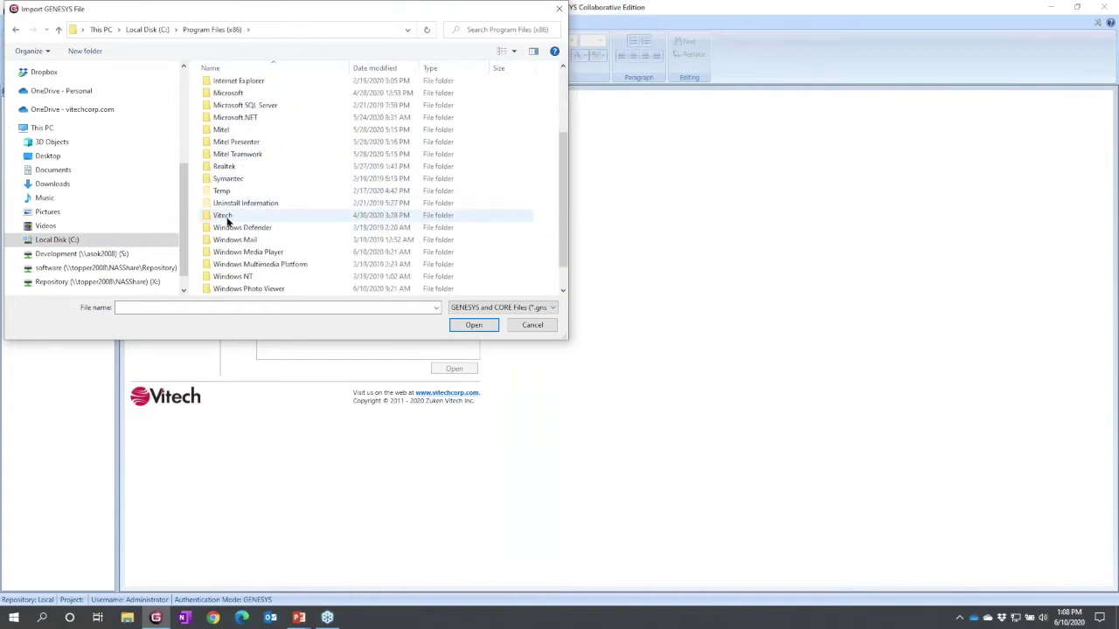
{"action": "double_click", "coordinate": [225, 216]}
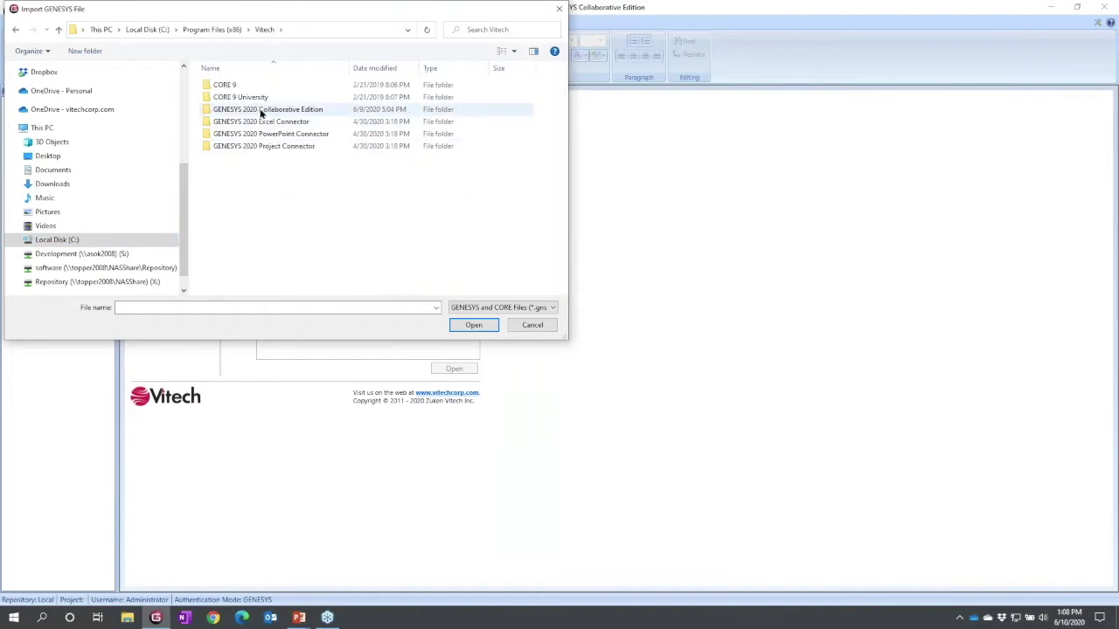
{"action": "double_click", "coordinate": [272, 112]}
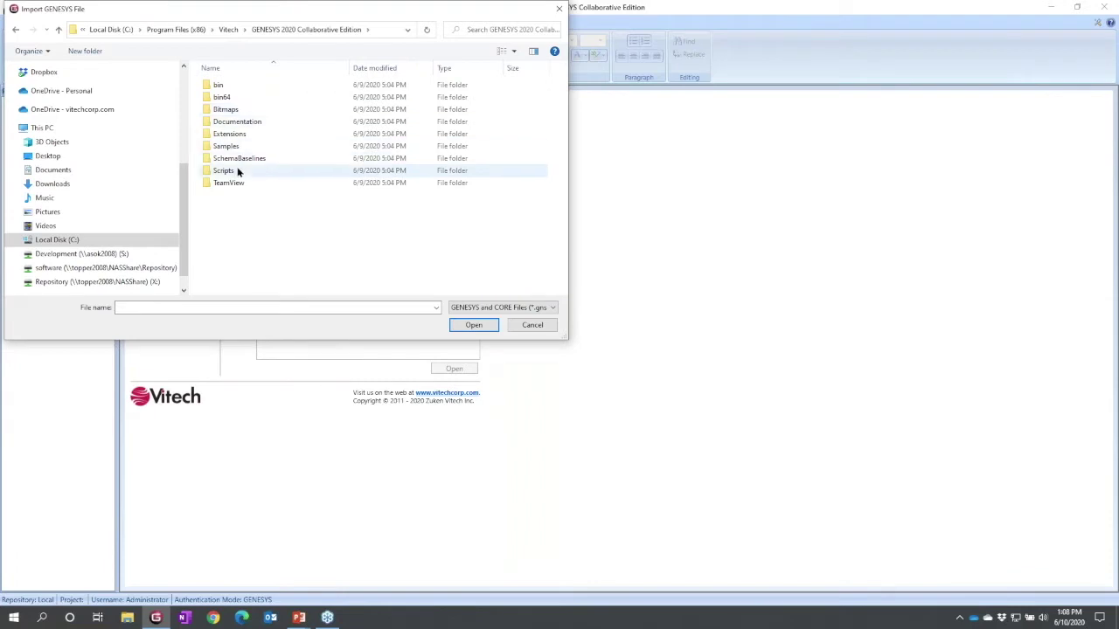
{"action": "double_click", "coordinate": [229, 146]}
{"action": "double_click", "coordinate": [266, 112]}
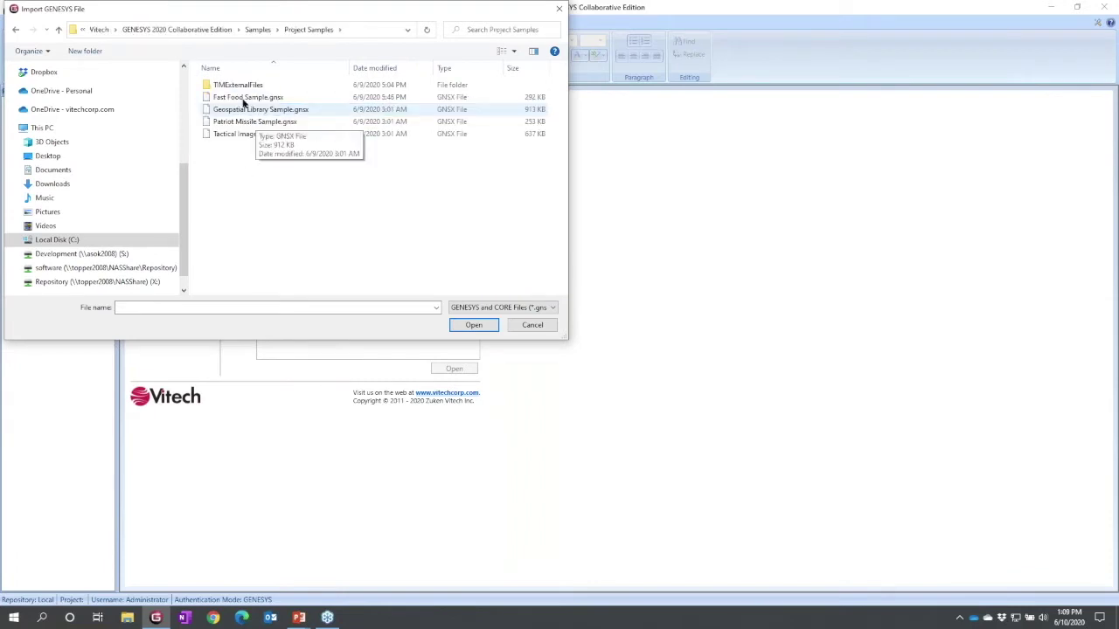
{"action": "left_click", "coordinate": [243, 99]}
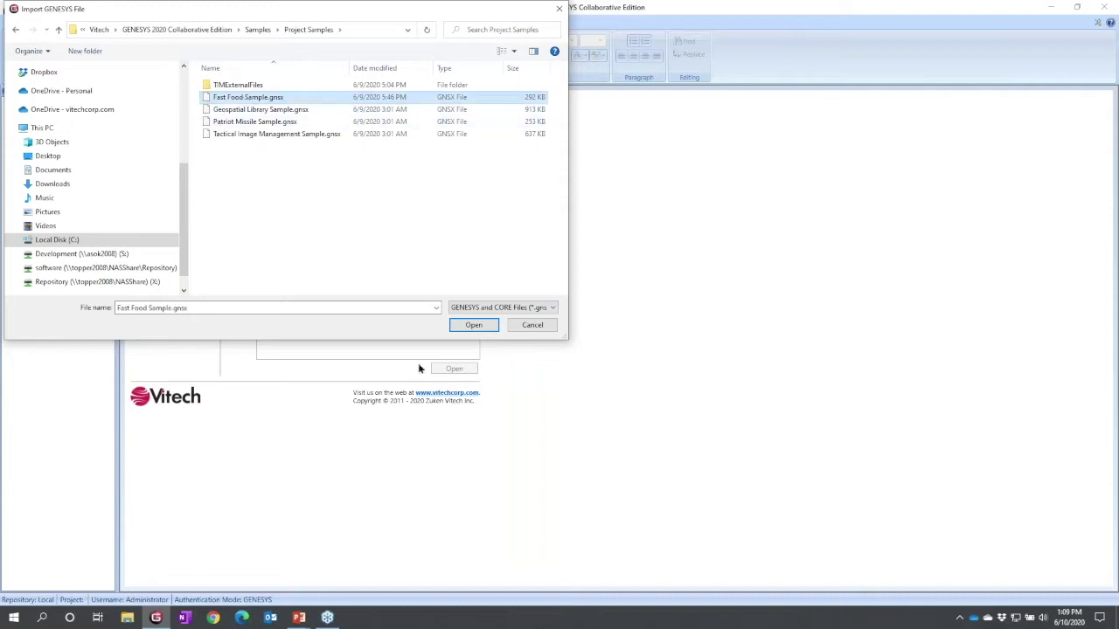
{"action": "left_click", "coordinate": [486, 327]}
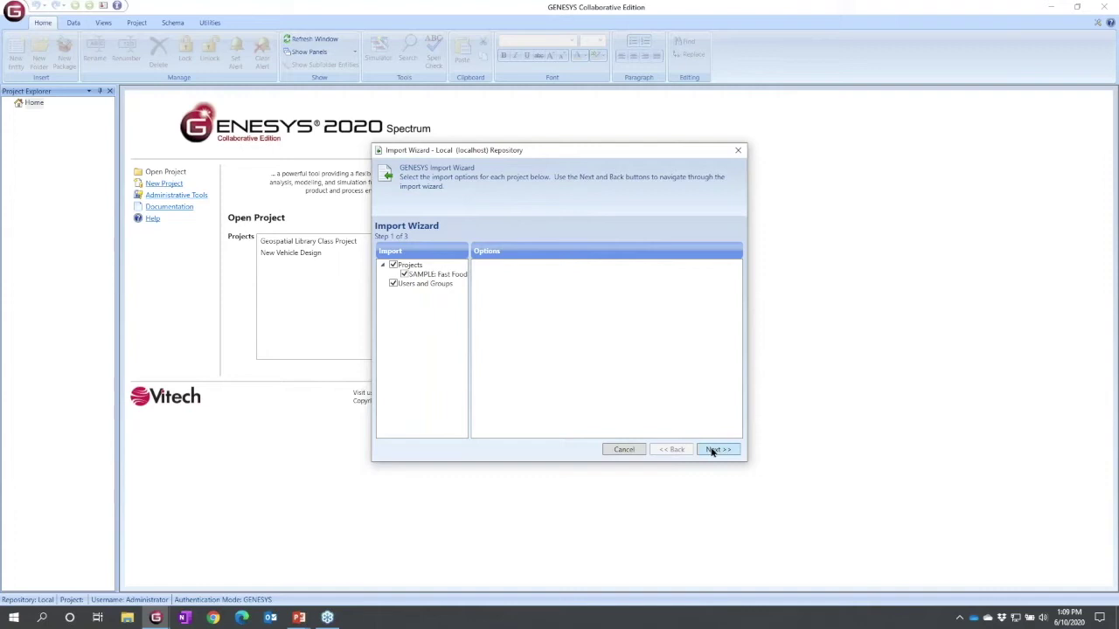
Step: Import SAMPLE: Fast Food as a new project with all its options plus users and groups, and close the job monitor
{"action": "left_click", "coordinate": [421, 277]}
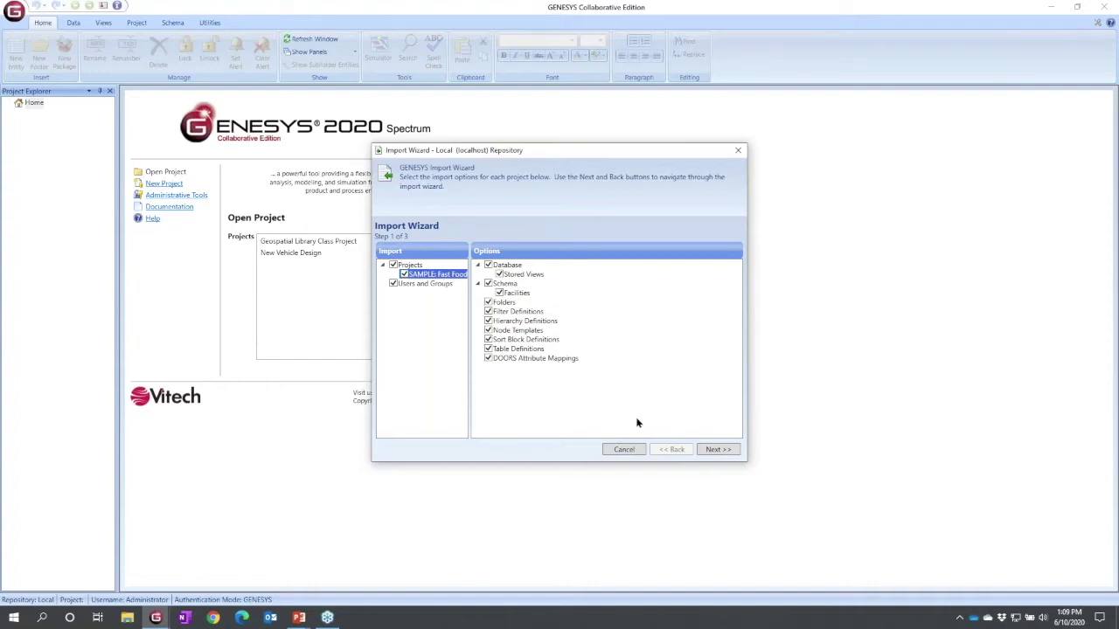
{"action": "left_click", "coordinate": [721, 449]}
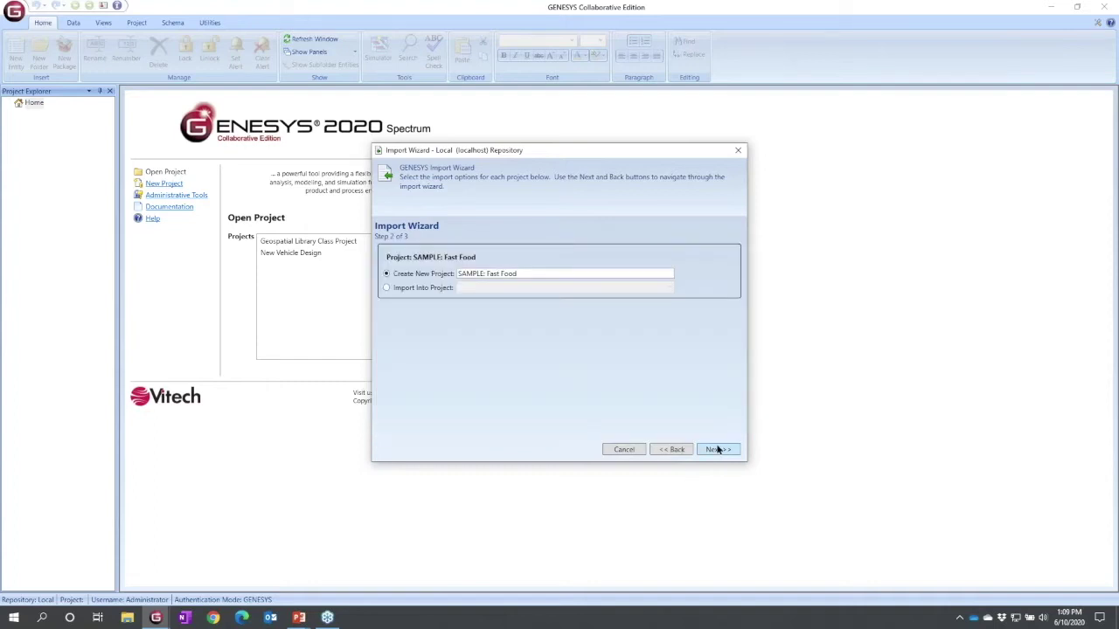
{"action": "left_click", "coordinate": [715, 450]}
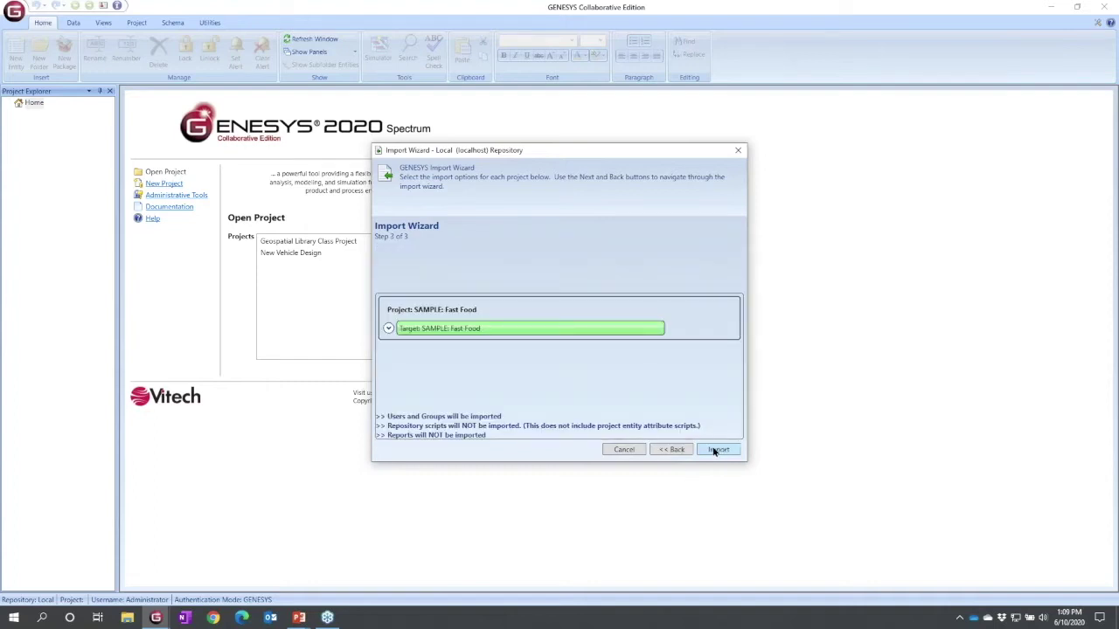
{"action": "left_click", "coordinate": [715, 450]}
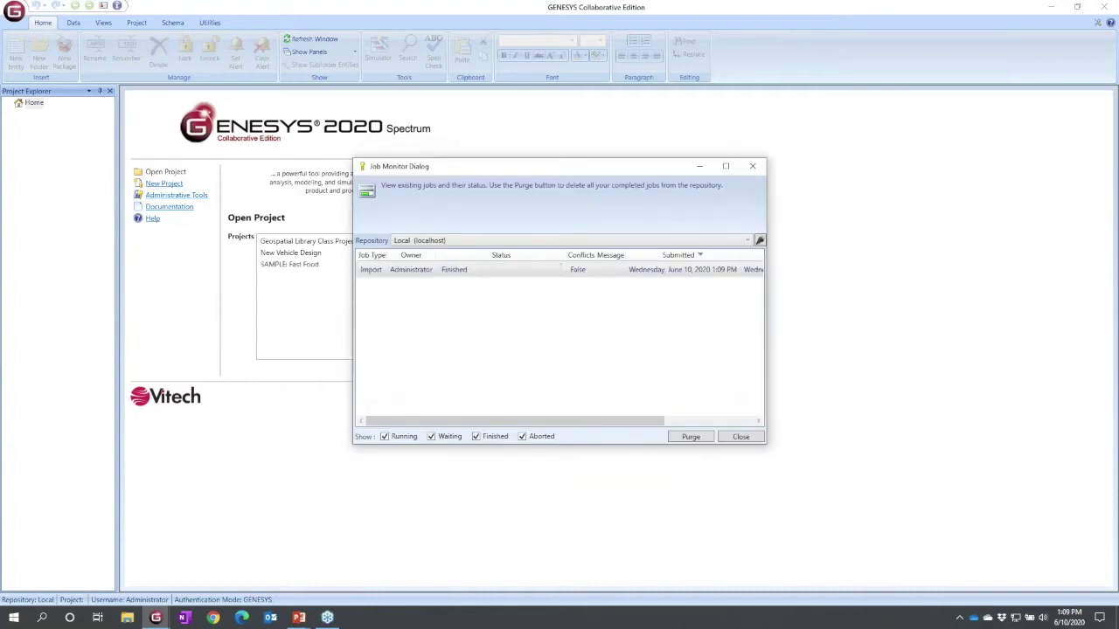
{"action": "left_click", "coordinate": [752, 167]}
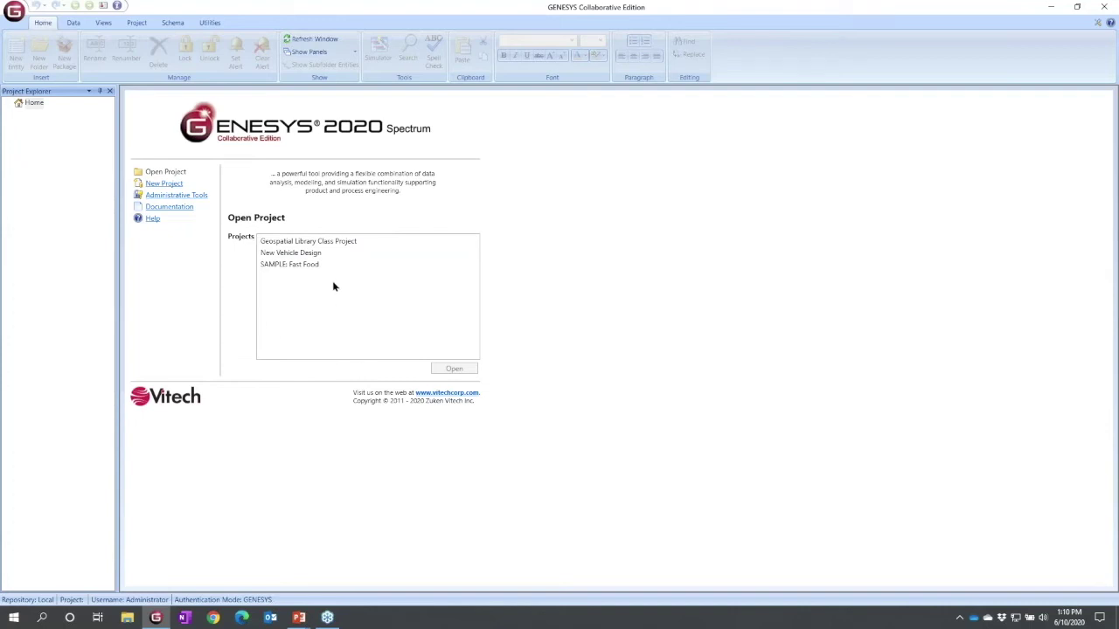
Step: Open the Geospatial Library Class Project, and open SAMPLE: Fast Food in a separate maximized window with its project node selected
{"action": "double_click", "coordinate": [338, 247]}
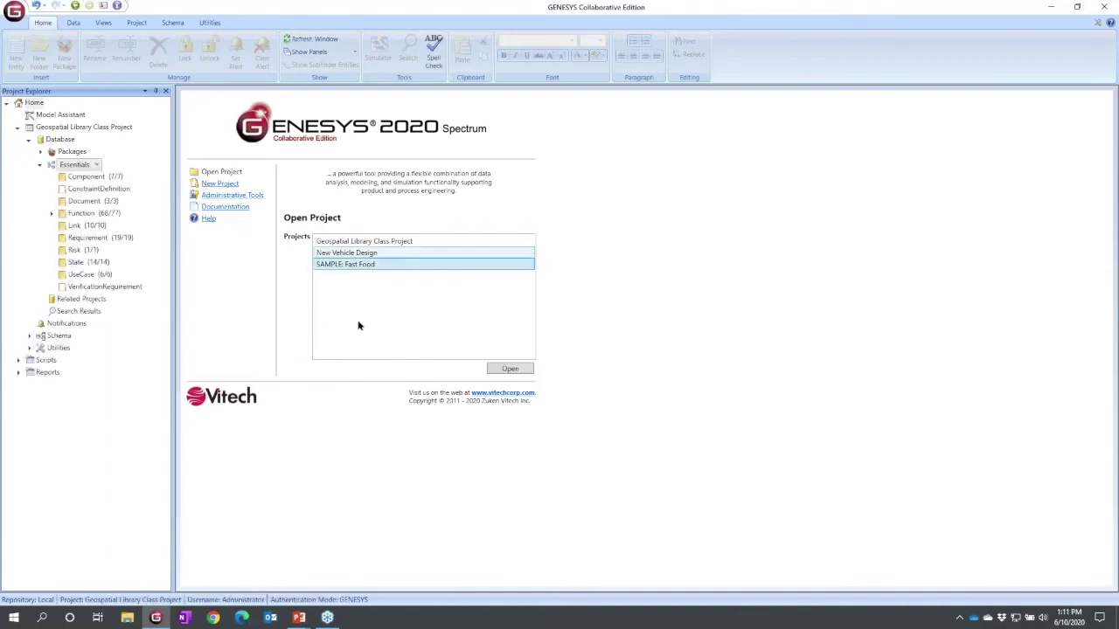
{"action": "left_click", "coordinate": [506, 370]}
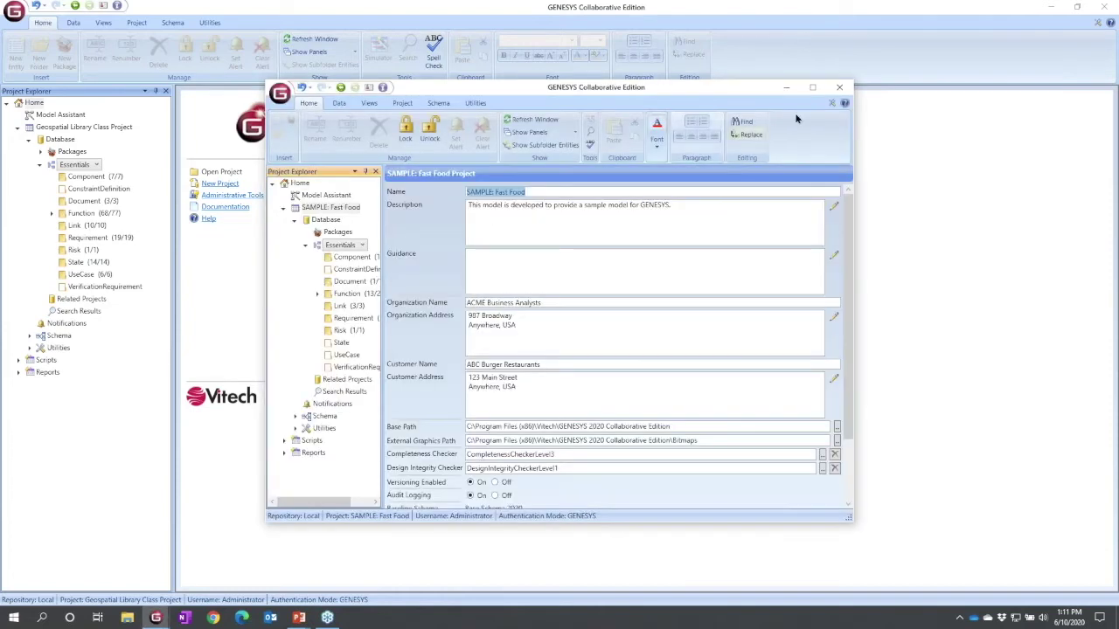
{"action": "left_click", "coordinate": [813, 87]}
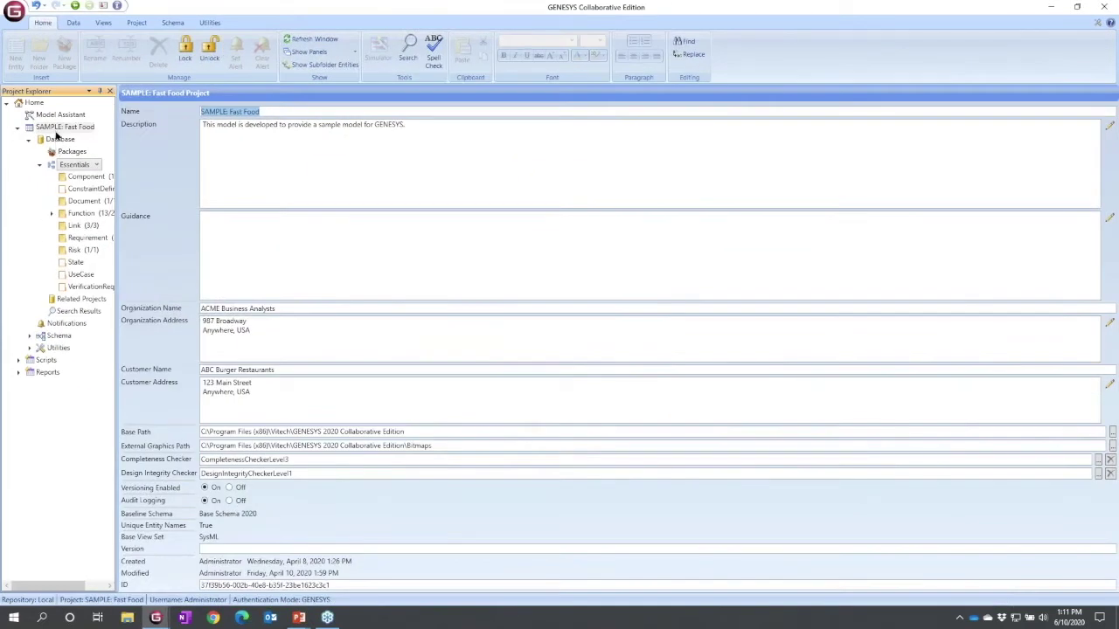
{"action": "left_click", "coordinate": [57, 131]}
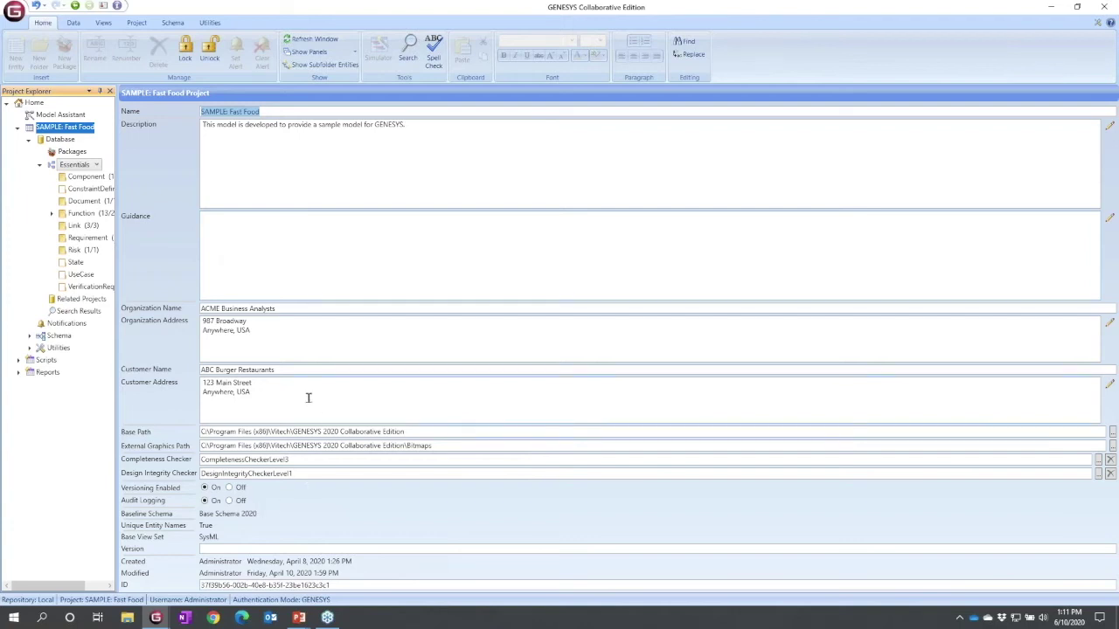
Step: Widen the project explorer and examine the class list under All Classes before returning it to Essentials
{"action": "left_click_drag", "start_coordinate": [114, 282], "coordinate": [166, 282]}
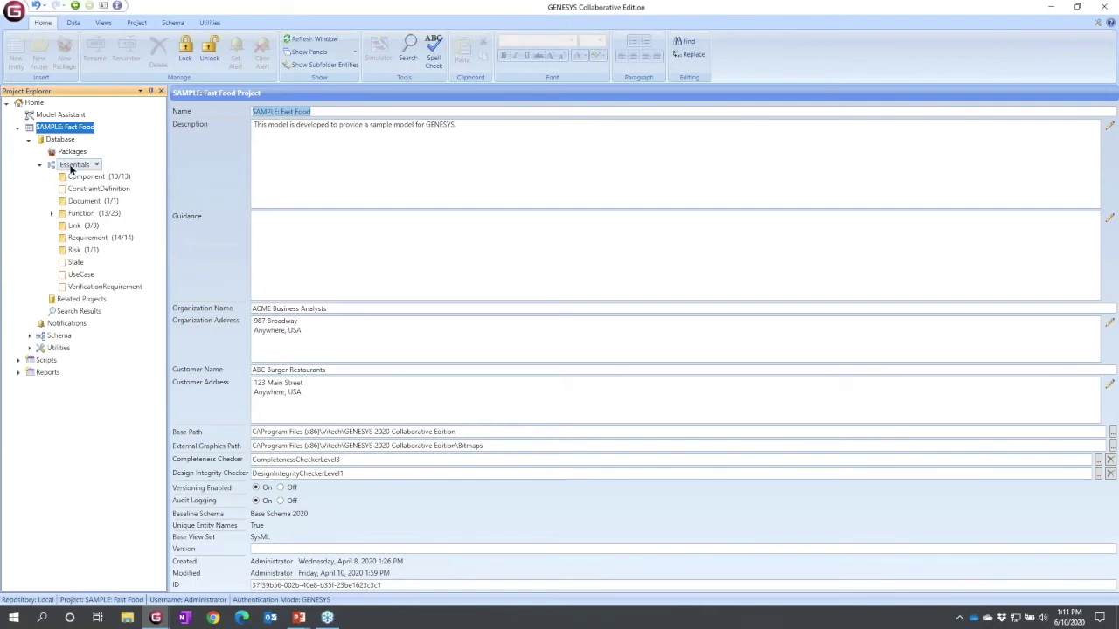
{"action": "left_click", "coordinate": [97, 164]}
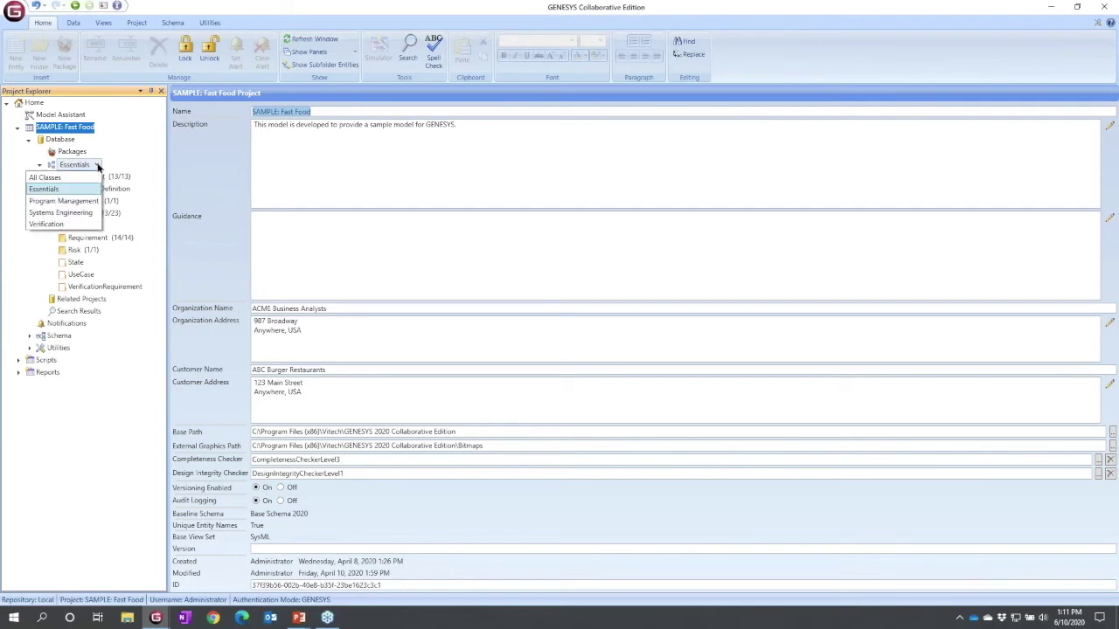
{"action": "left_click", "coordinate": [85, 177]}
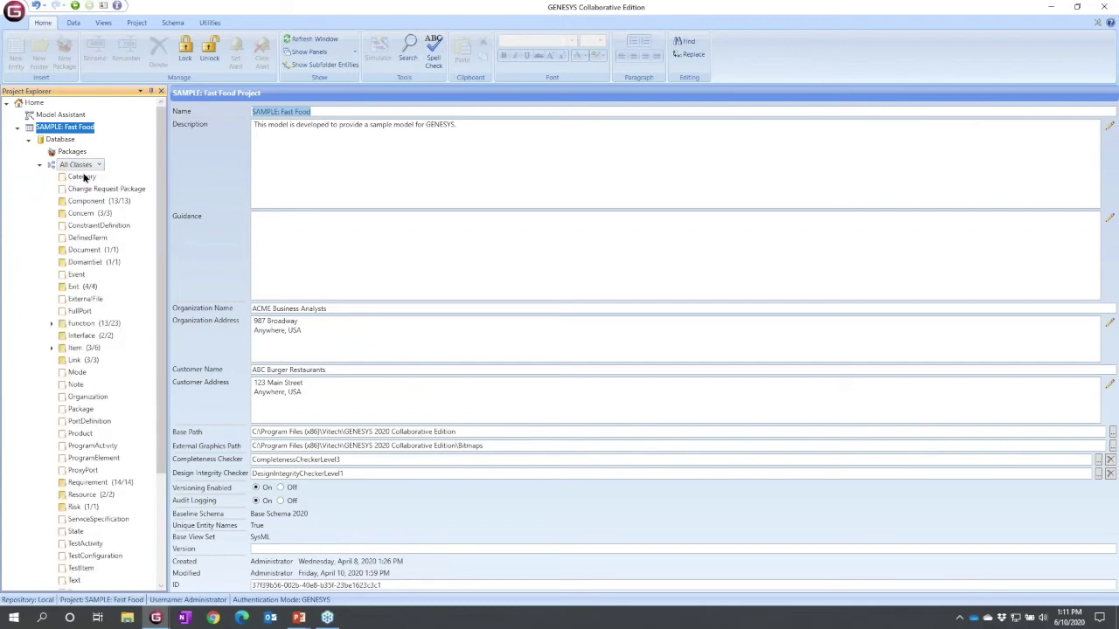
{"action": "mouse_move", "coordinate": [160, 180]}
{"action": "left_mouse_down"}
{"action": "mouse_move", "coordinate": [161, 285]}
{"action": "mouse_move", "coordinate": [161, 176]}
{"action": "left_mouse_up"}
{"action": "left_click", "coordinate": [99, 165]}
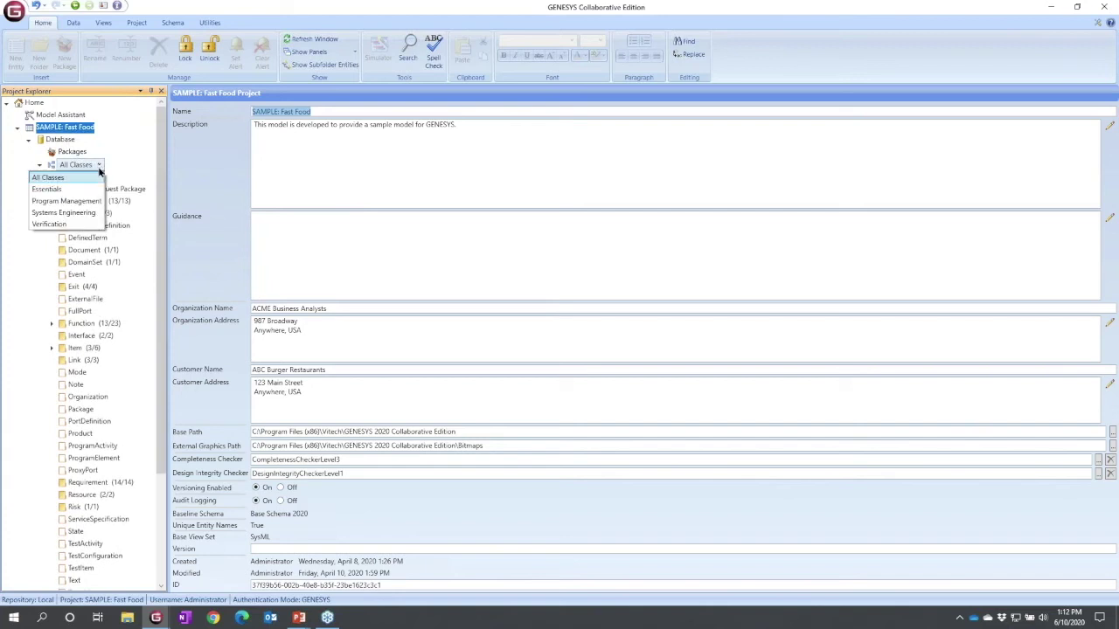
{"action": "left_click", "coordinate": [75, 190]}
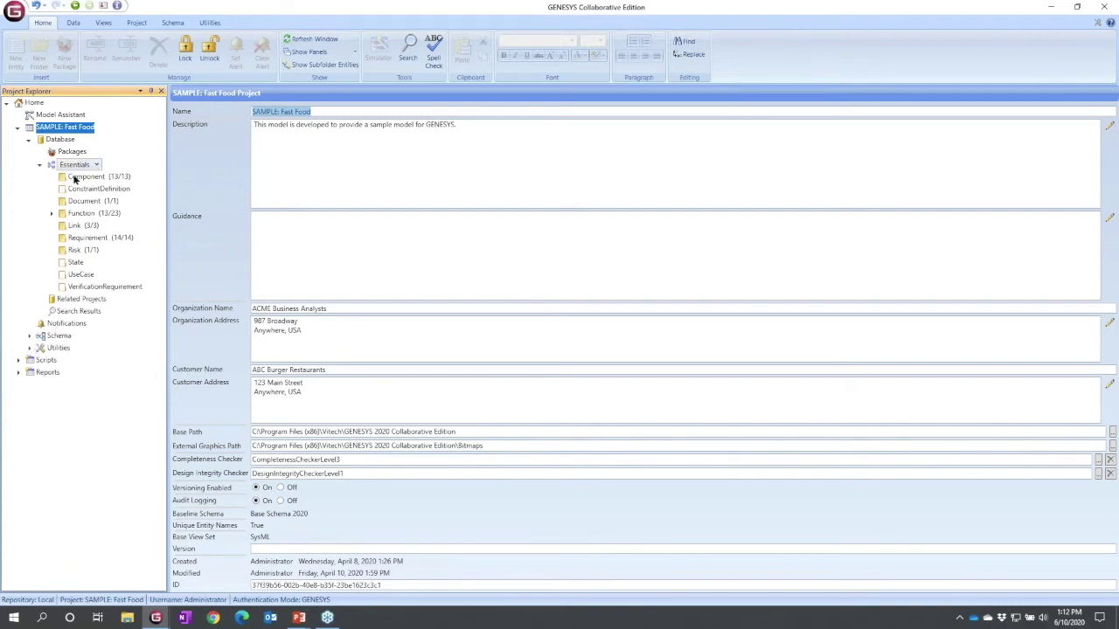
Step: List the entities of the Component class and display the property sheet of the SYS Fast Food System component
{"action": "mouse_move", "coordinate": [100, 180]}
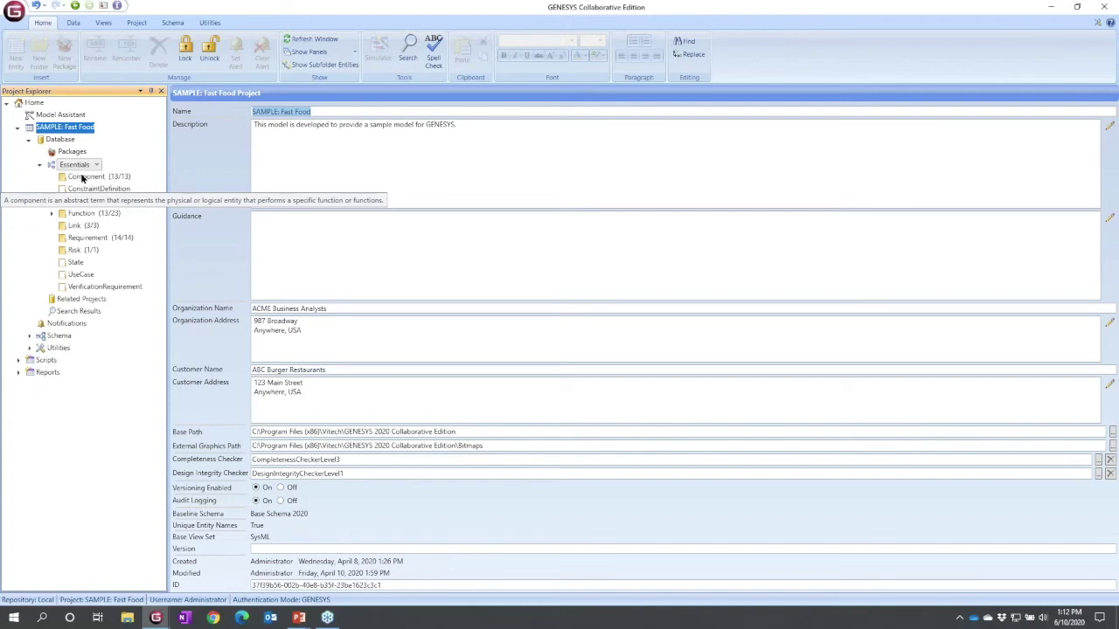
{"action": "left_click", "coordinate": [82, 178]}
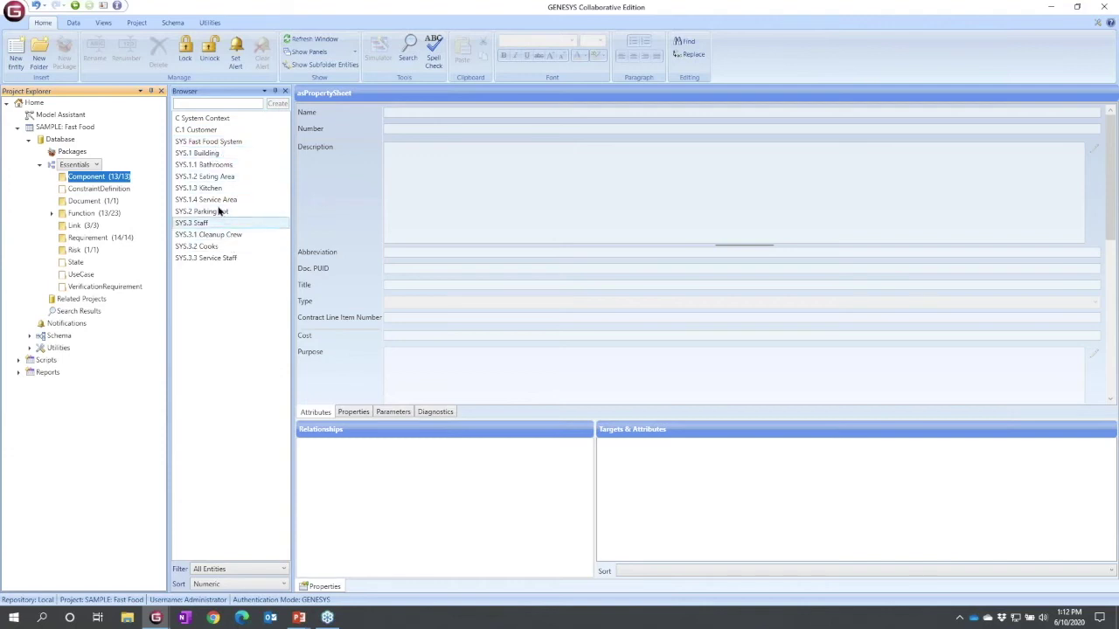
{"action": "left_click", "coordinate": [206, 143]}
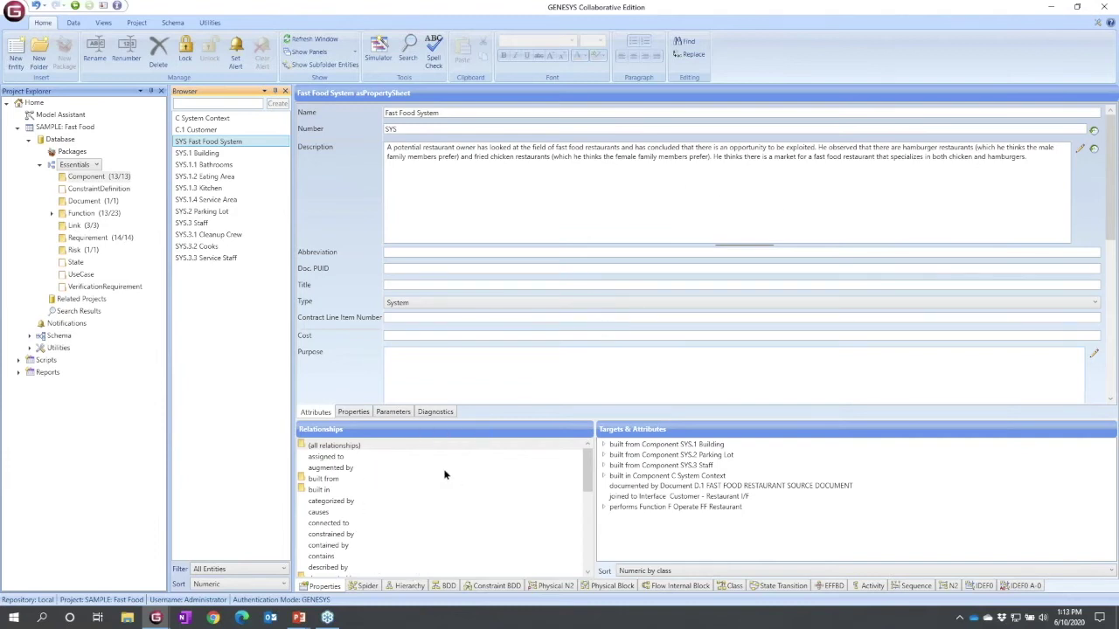
Step: Examine the Fast Food System's properties, parameters, diagnostics and hierarchy diagram, and return to its property sheet
{"action": "mouse_move", "coordinate": [425, 457]}
{"action": "left_click", "coordinate": [353, 413]}
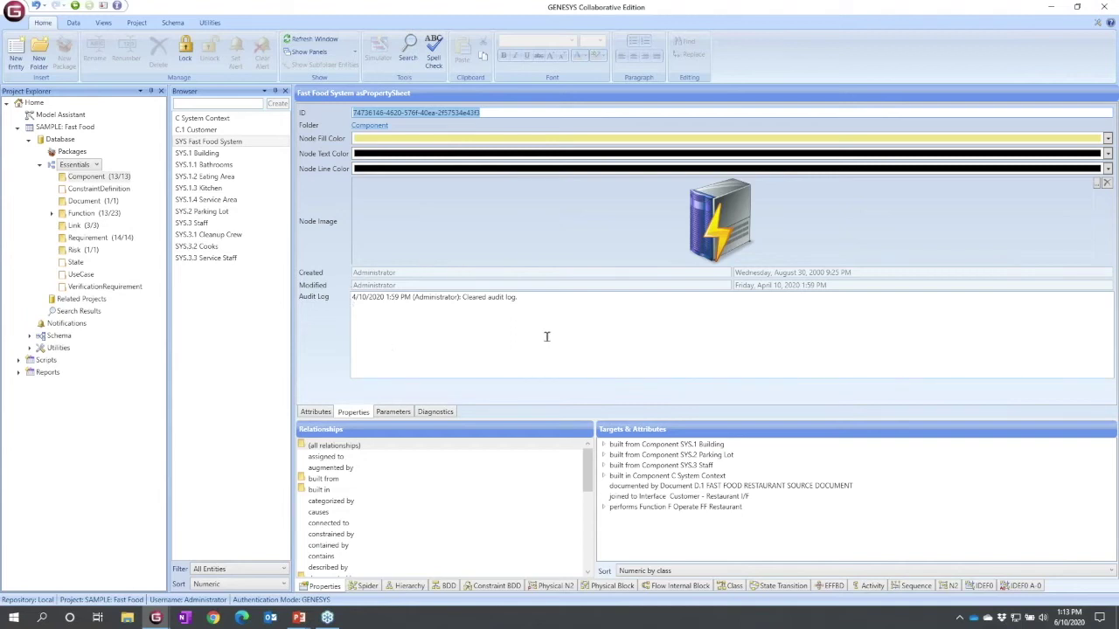
{"action": "left_click", "coordinate": [404, 415]}
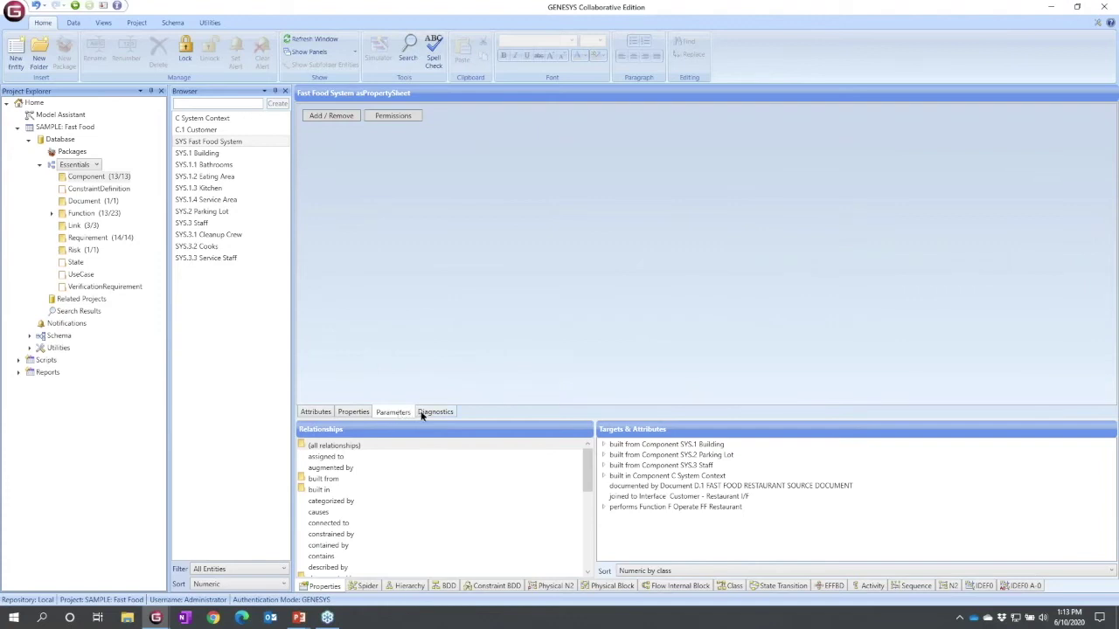
{"action": "left_click", "coordinate": [421, 414]}
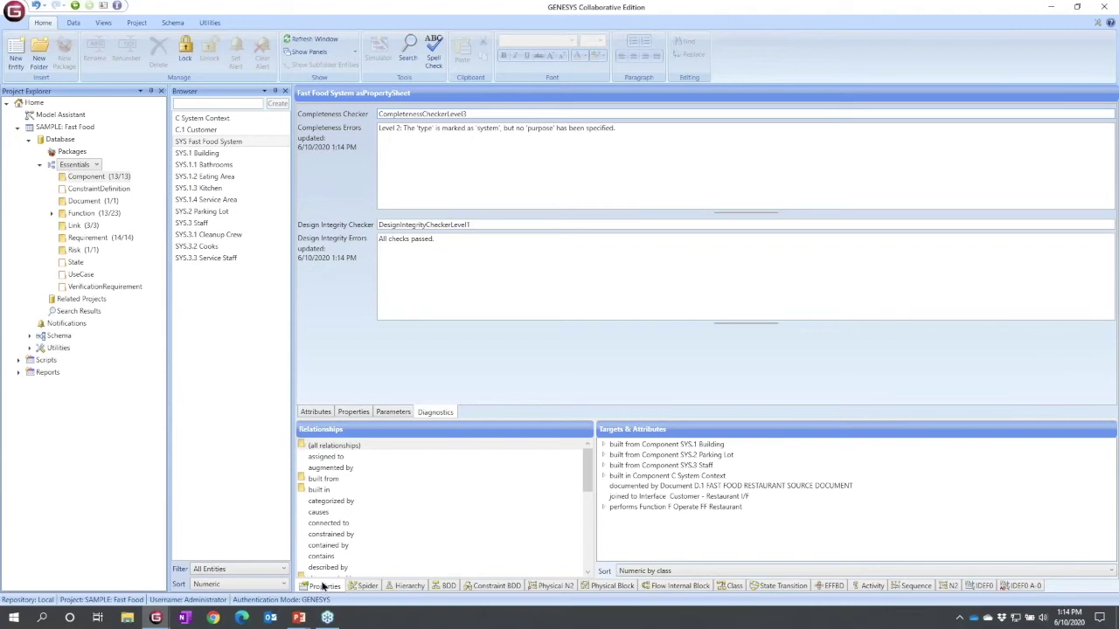
{"action": "left_click", "coordinate": [386, 590]}
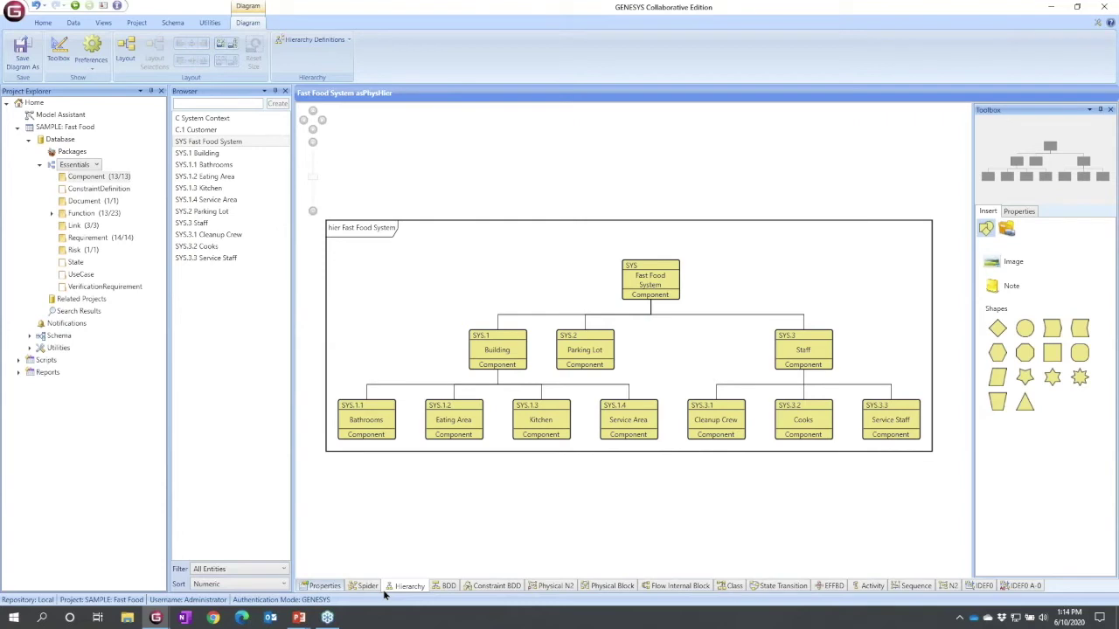
{"action": "left_click", "coordinate": [322, 587]}
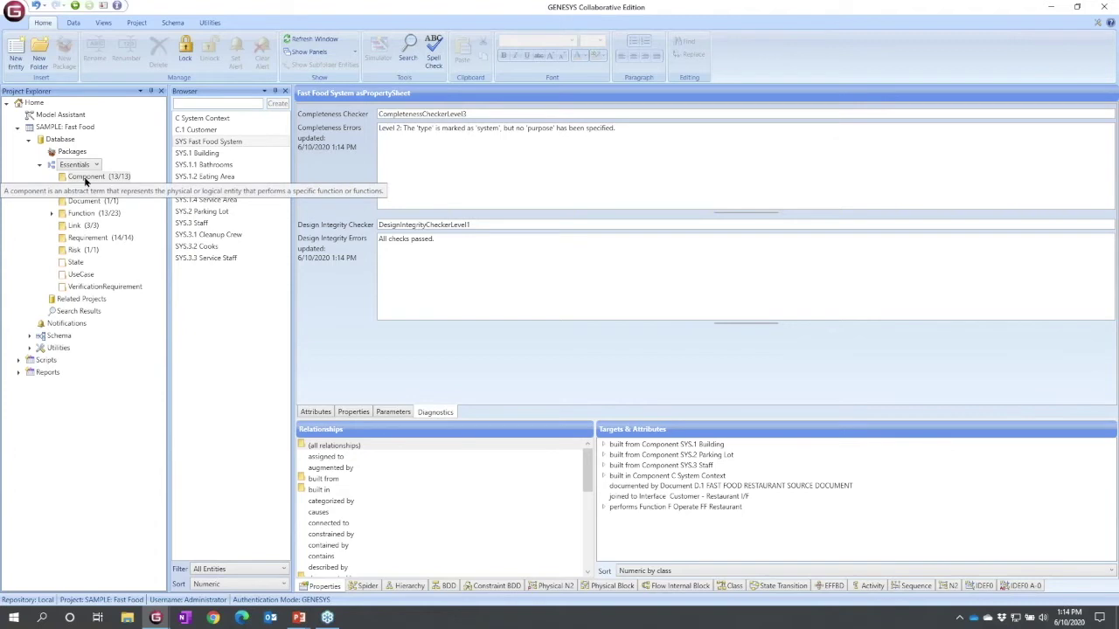
Step: Create a new entity in the Component class, named with the creator's first name in possessive form followed by "first entity"
{"action": "left_click", "coordinate": [85, 178]}
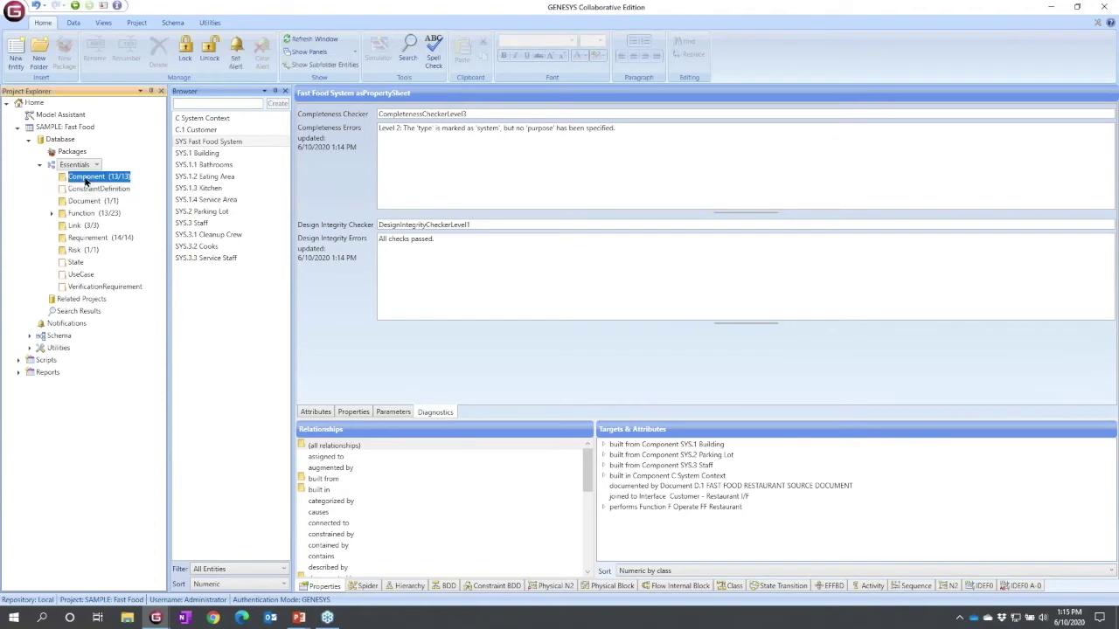
{"action": "left_click", "coordinate": [15, 61]}
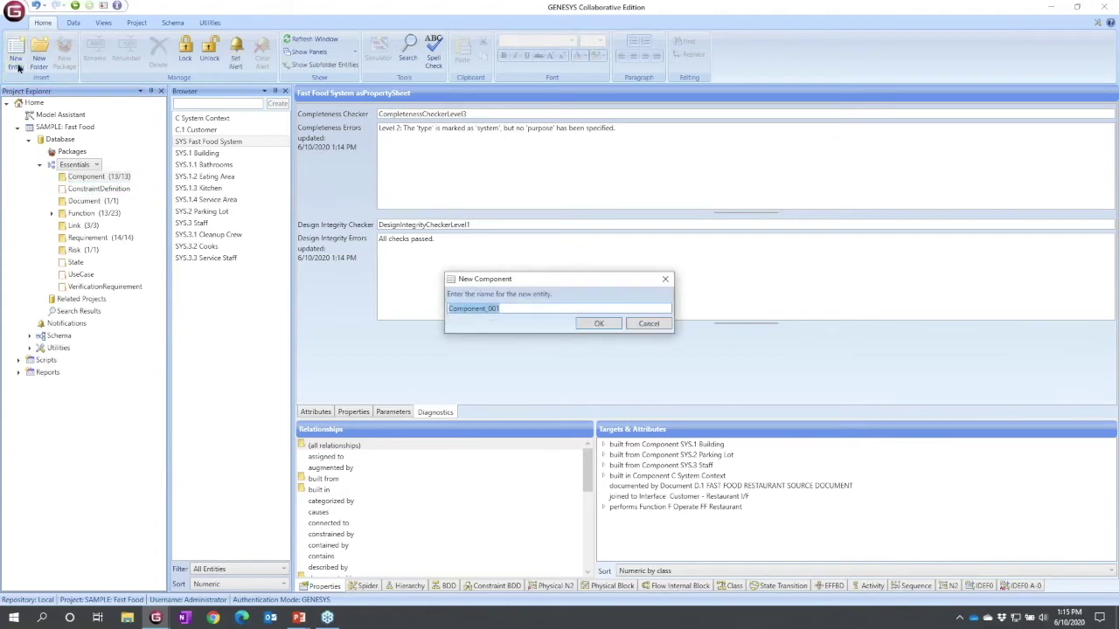
{"action": "type", "text": "David's firs"}
{"action": "type", "text": "t component"}
{"action": "key", "text": "Return"}
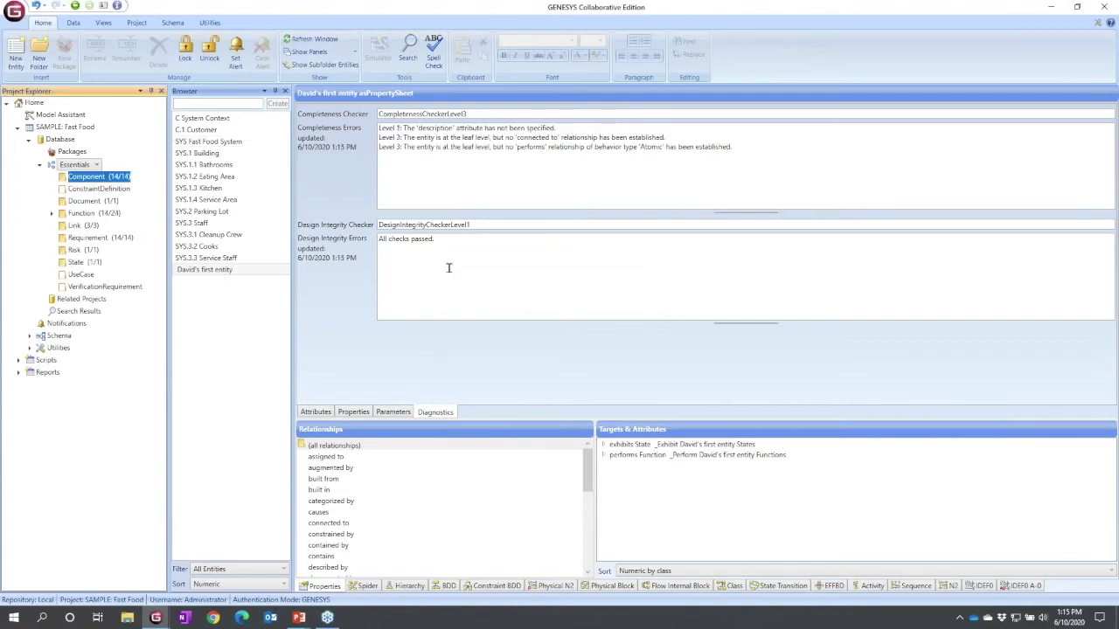
Step: Return to the first entity's attributes and create a new entity in the Component class with the default name Component_001
{"action": "left_click", "coordinate": [319, 413]}
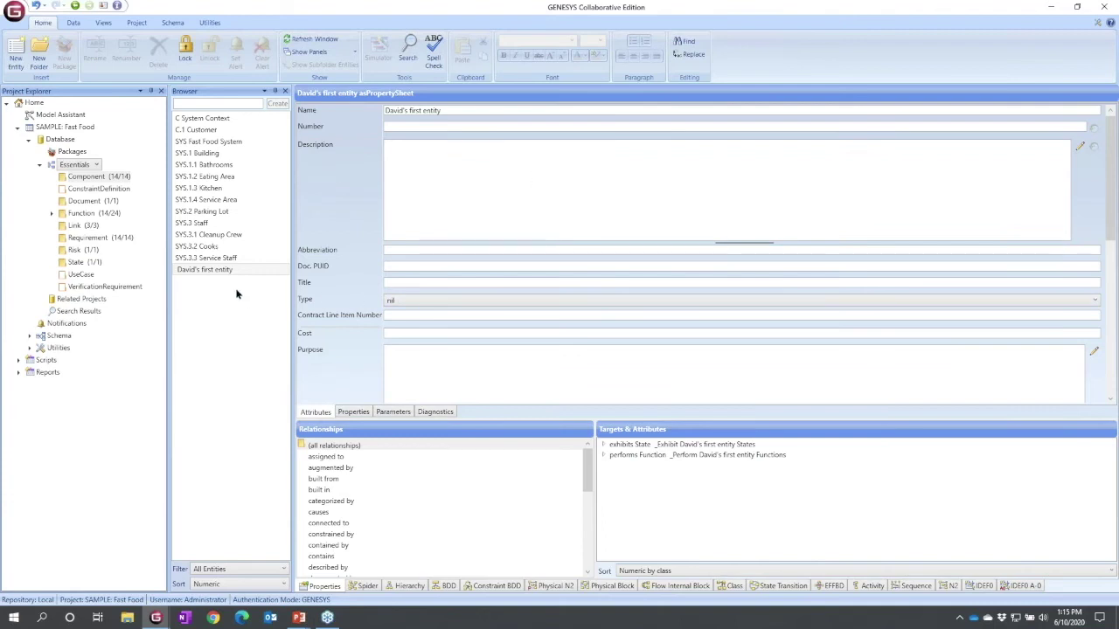
{"action": "right_click", "coordinate": [94, 178]}
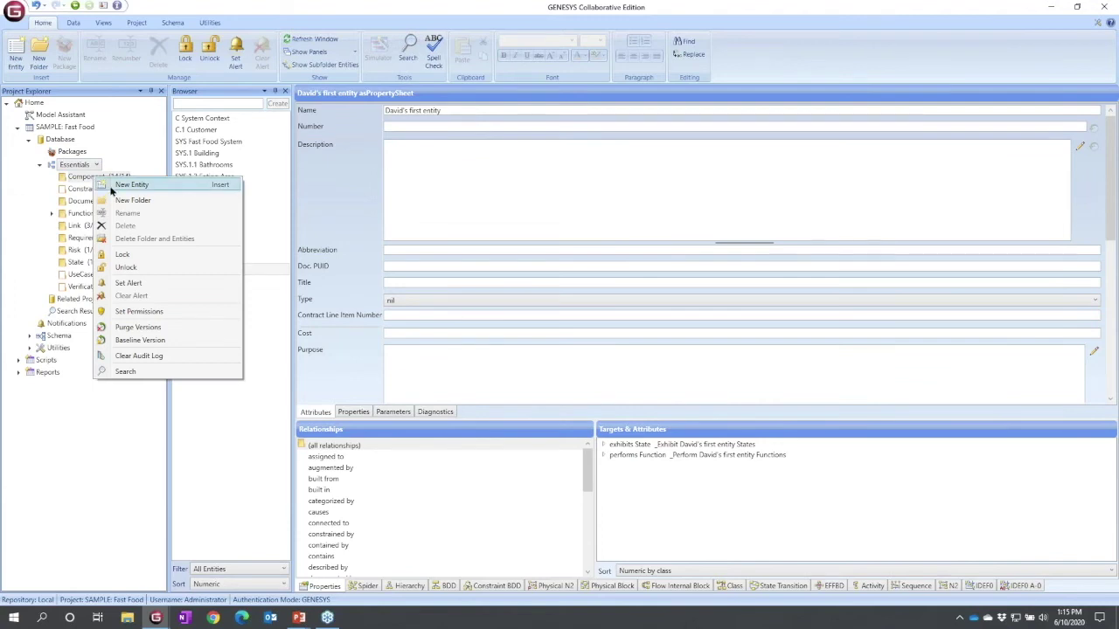
{"action": "left_click", "coordinate": [114, 185]}
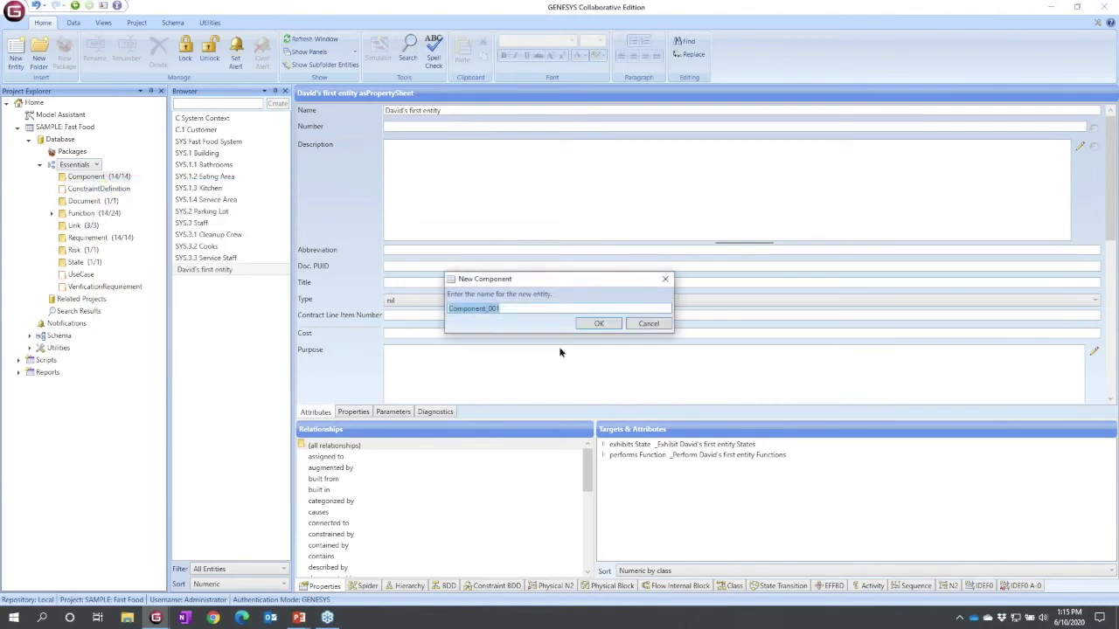
{"action": "left_click", "coordinate": [598, 322]}
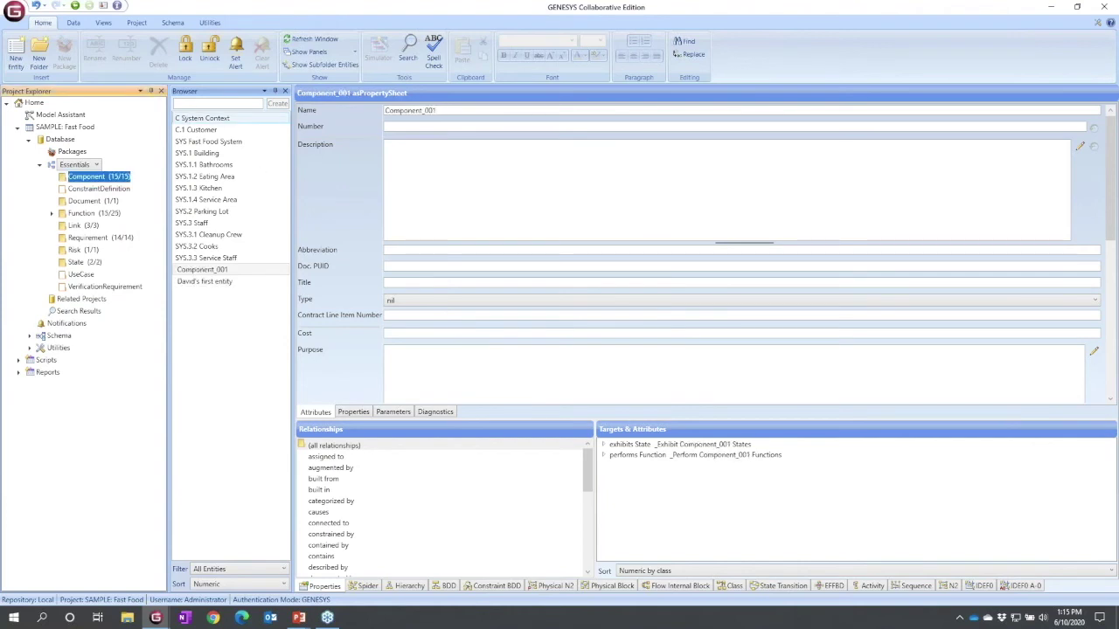
Step: Create a component named with the creator's first name in possessive form followed by "third entity", and another with the default name Component_002
{"action": "left_click", "coordinate": [197, 102]}
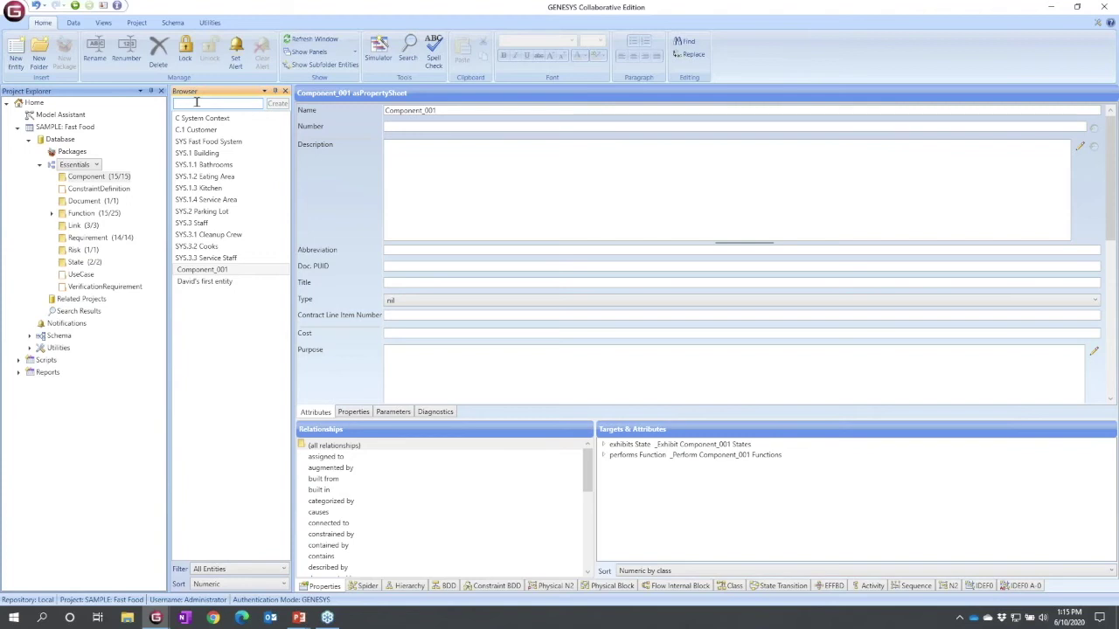
{"action": "type", "text": "David's third entity"}
{"action": "key", "text": "Return"}
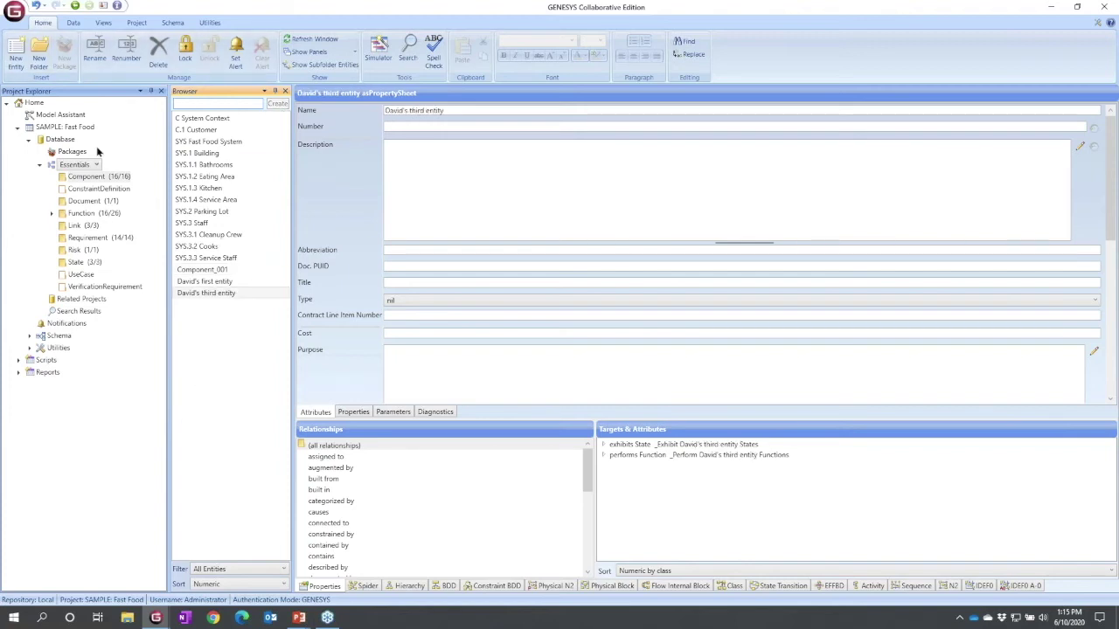
{"action": "double_click", "coordinate": [87, 177]}
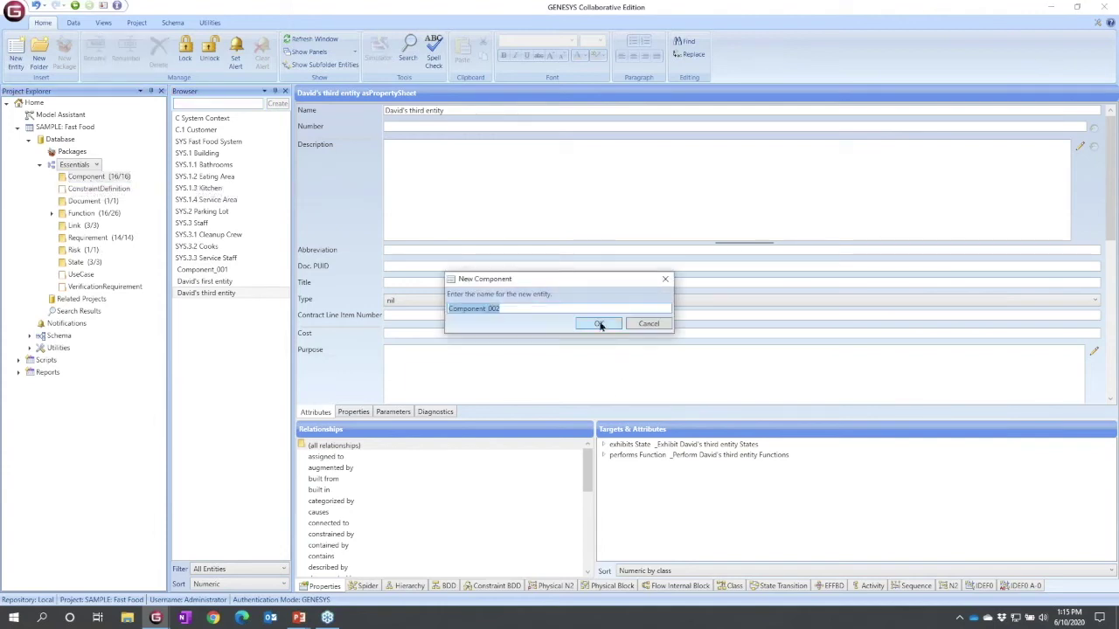
{"action": "left_click", "coordinate": [600, 323]}
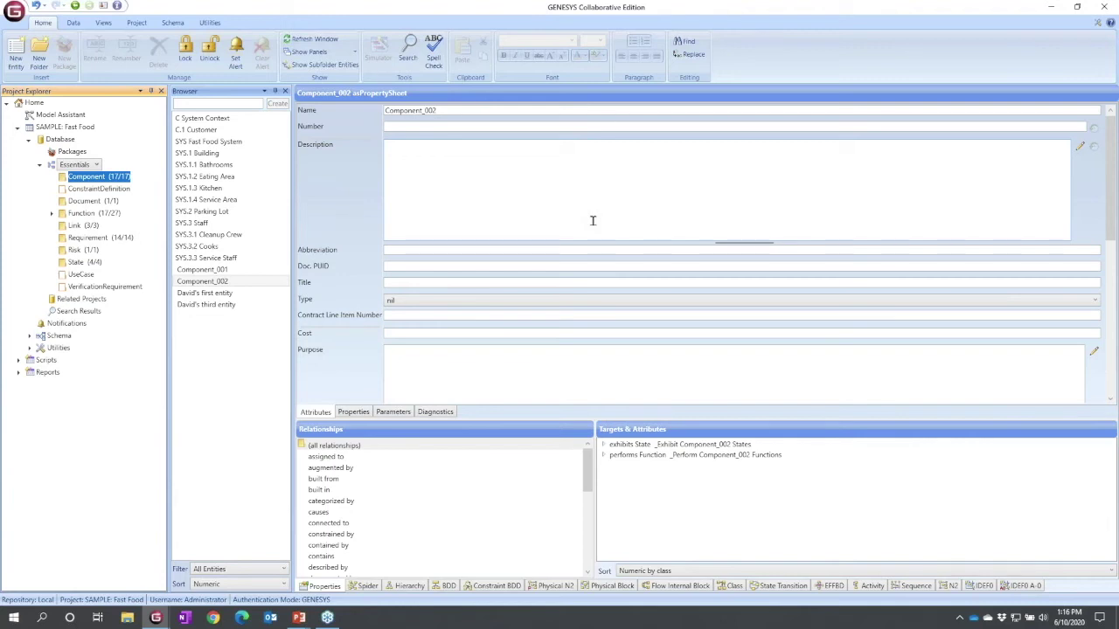
Step: Rename the creator's first component entity as Parent Entity in its property sheet
{"action": "left_click", "coordinate": [212, 296]}
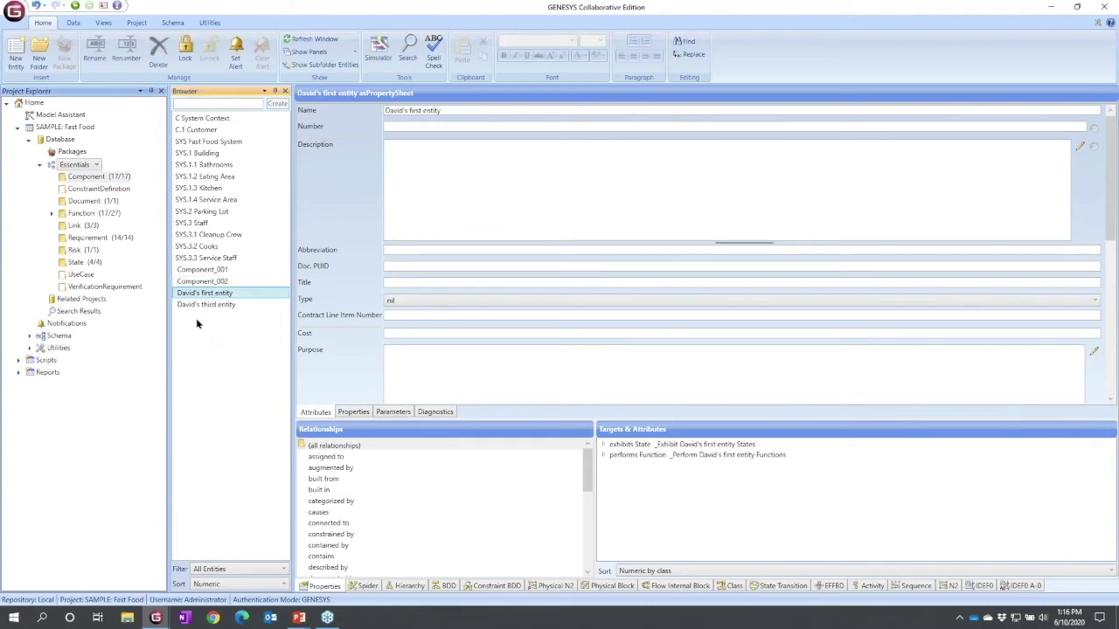
{"action": "left_click", "coordinate": [464, 111]}
{"action": "type", "text": "P"}
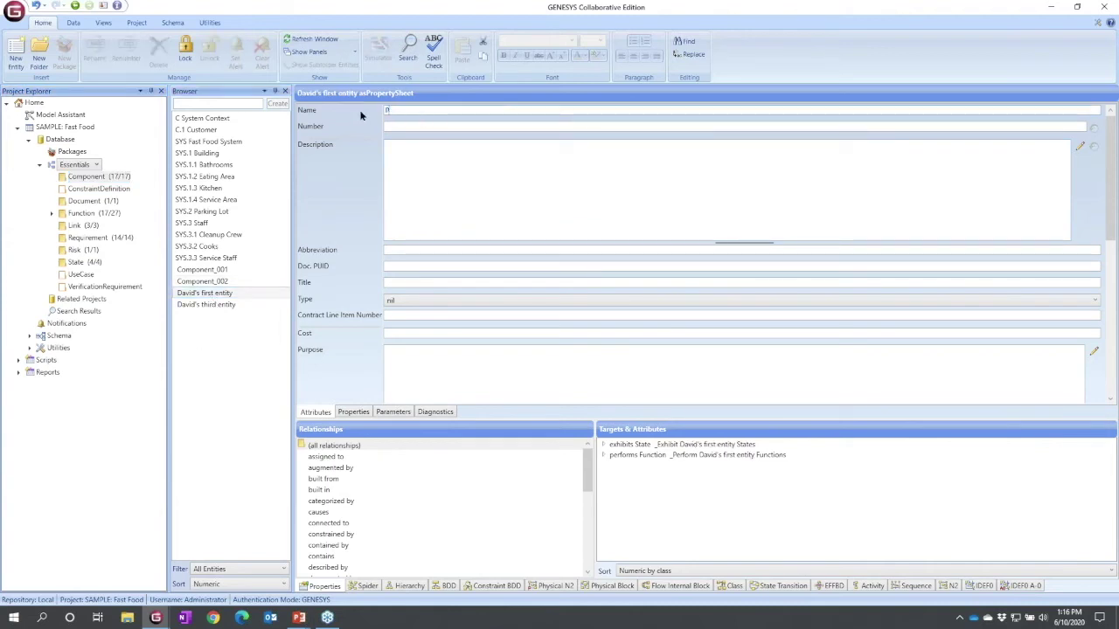
{"action": "type", "text": "arent Entity"}
{"action": "key", "text": "Return"}
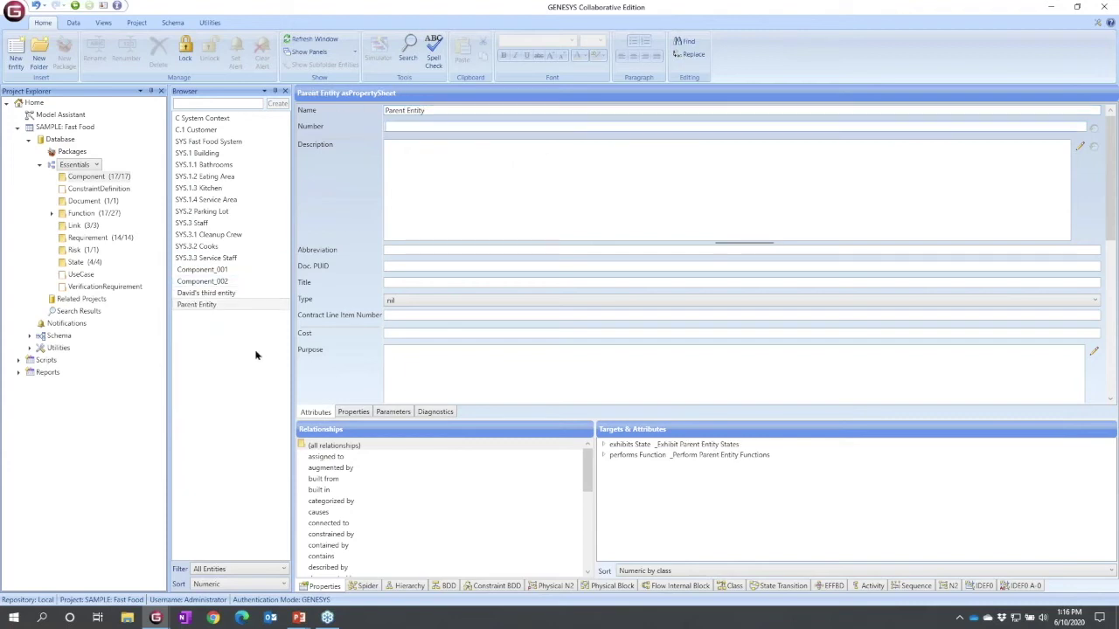
Step: Add Component_001 as a target of Parent Entity's built from relationship
{"action": "left_click", "coordinate": [205, 304]}
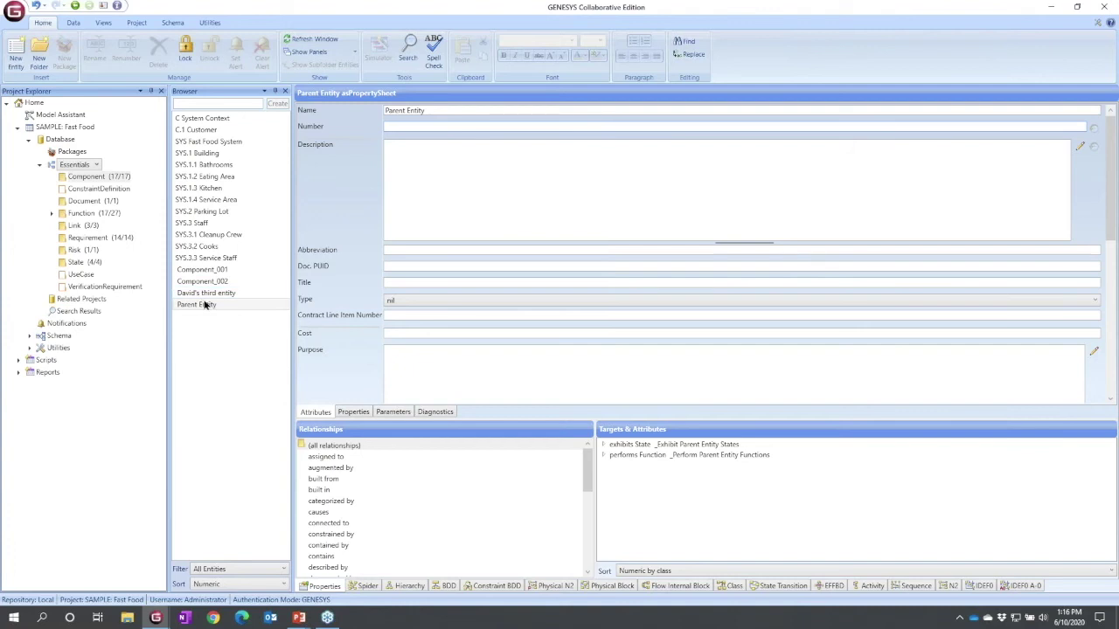
{"action": "left_click", "coordinate": [333, 482]}
{"action": "right_click", "coordinate": [335, 481]}
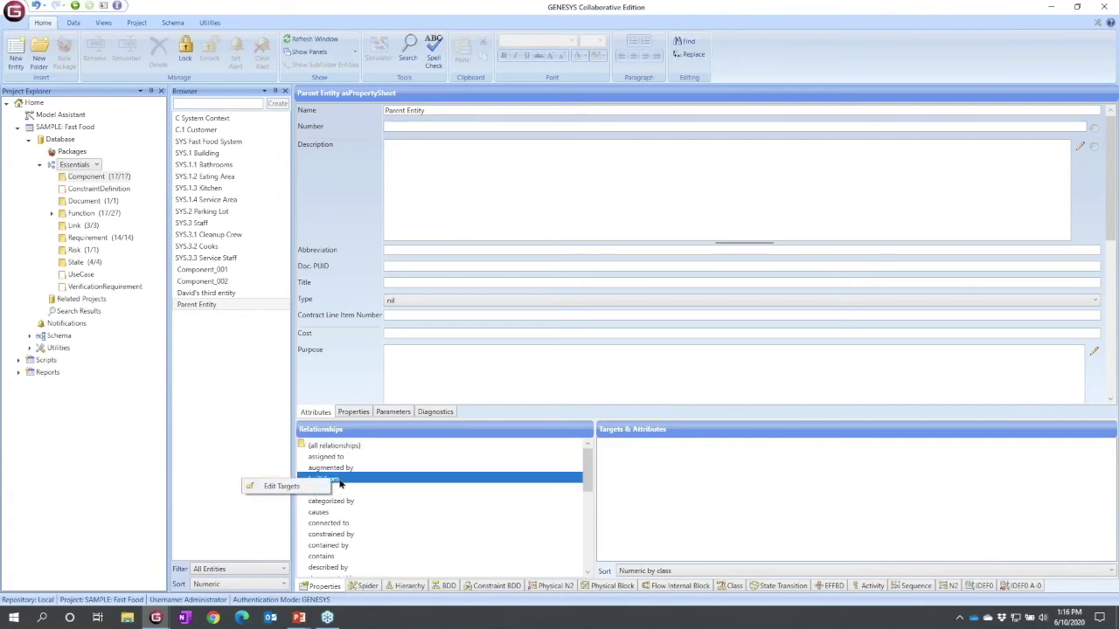
{"action": "left_click", "coordinate": [340, 483]}
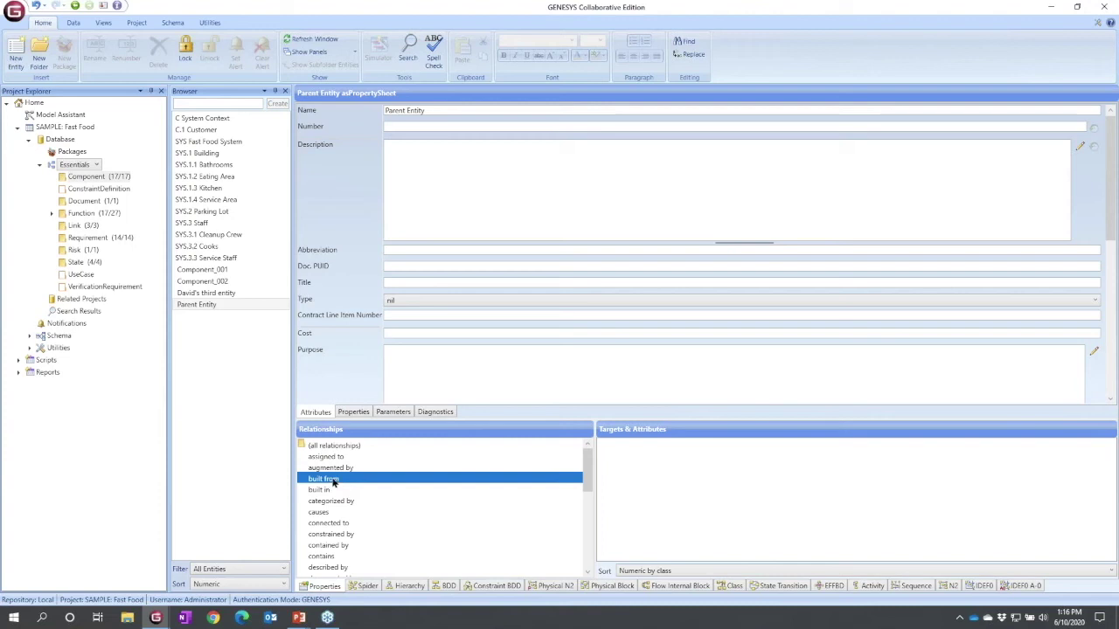
{"action": "double_click", "coordinate": [331, 480]}
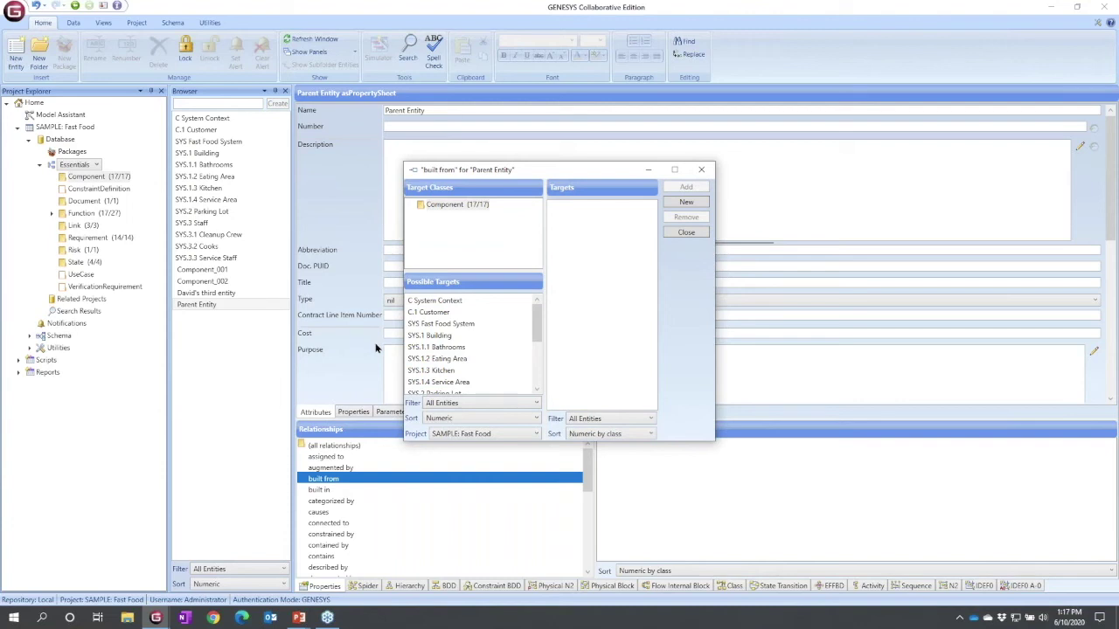
{"action": "left_click_drag", "start_coordinate": [538, 321], "coordinate": [537, 367]}
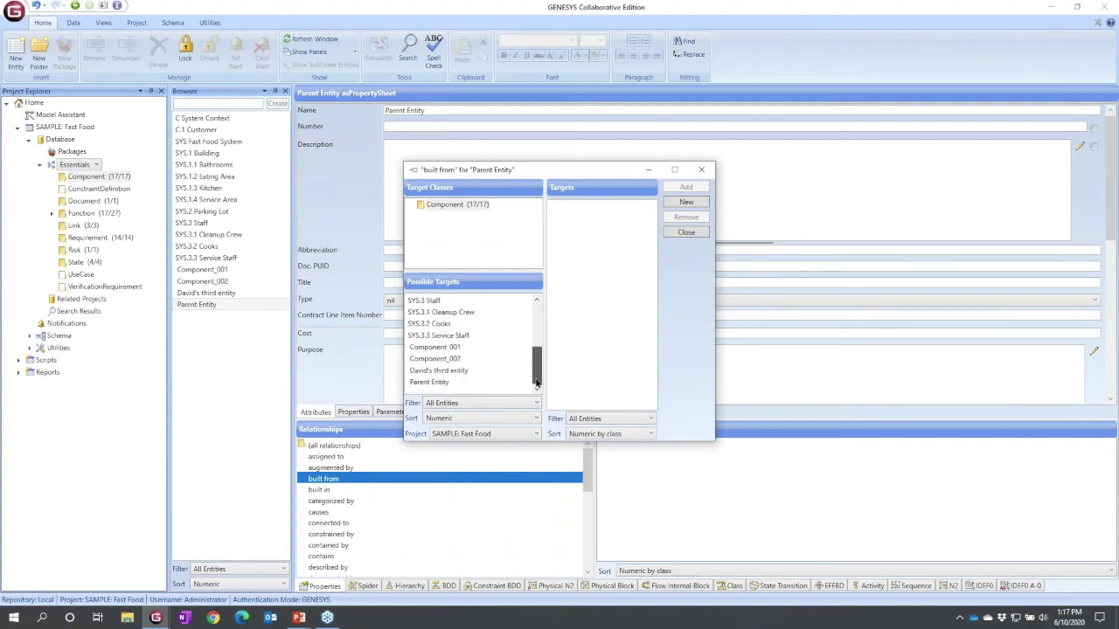
{"action": "left_click", "coordinate": [456, 349]}
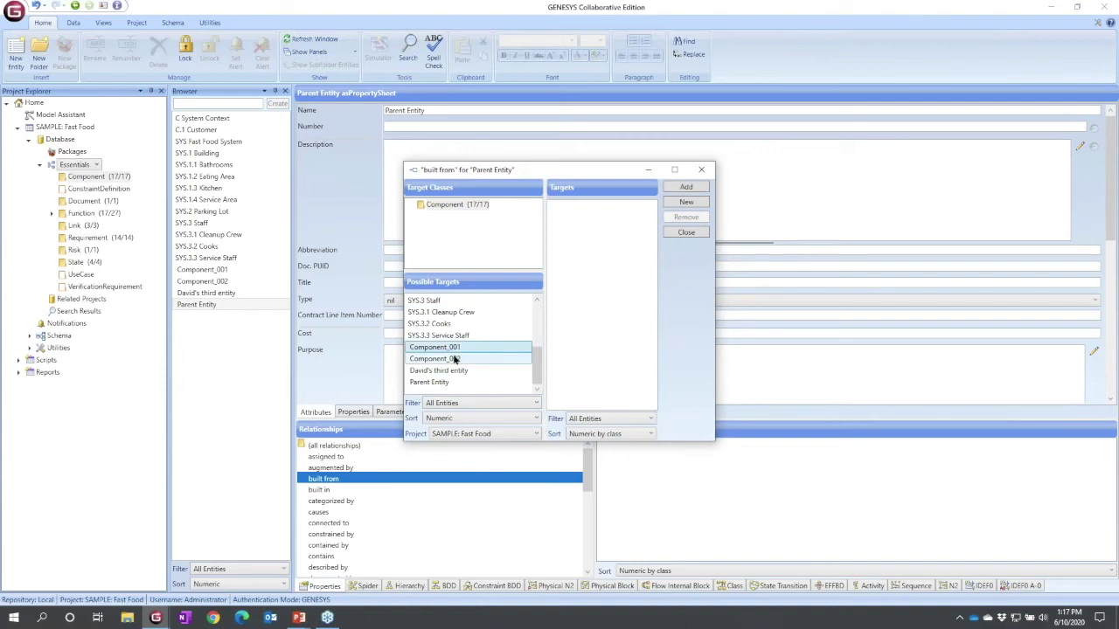
{"action": "left_click", "coordinate": [686, 189]}
{"action": "left_click", "coordinate": [686, 233]}
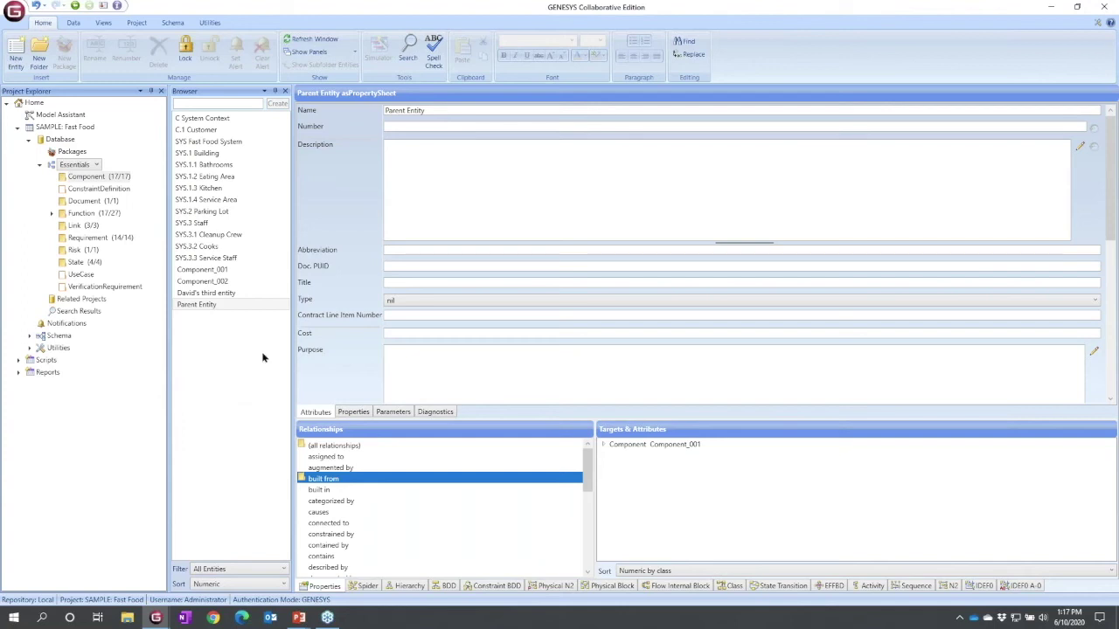
Step: Relate Component_001 to Parent Entity as built in directly within the entity list, and check its built in target
{"action": "left_click", "coordinate": [221, 271]}
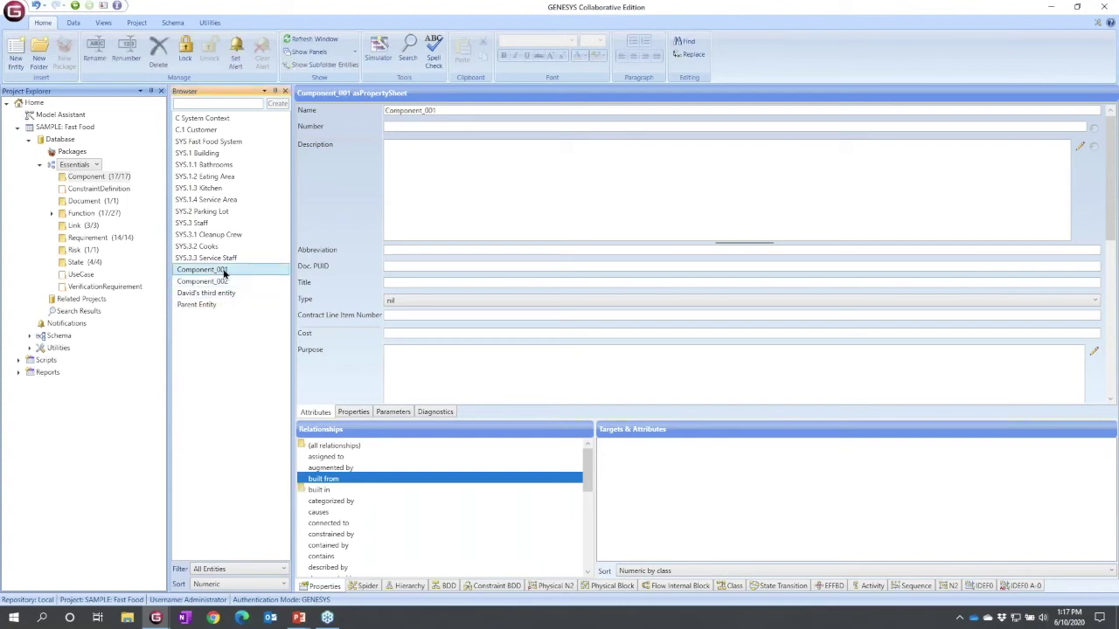
{"action": "left_click_drag", "start_coordinate": [224, 272], "coordinate": [210, 308]}
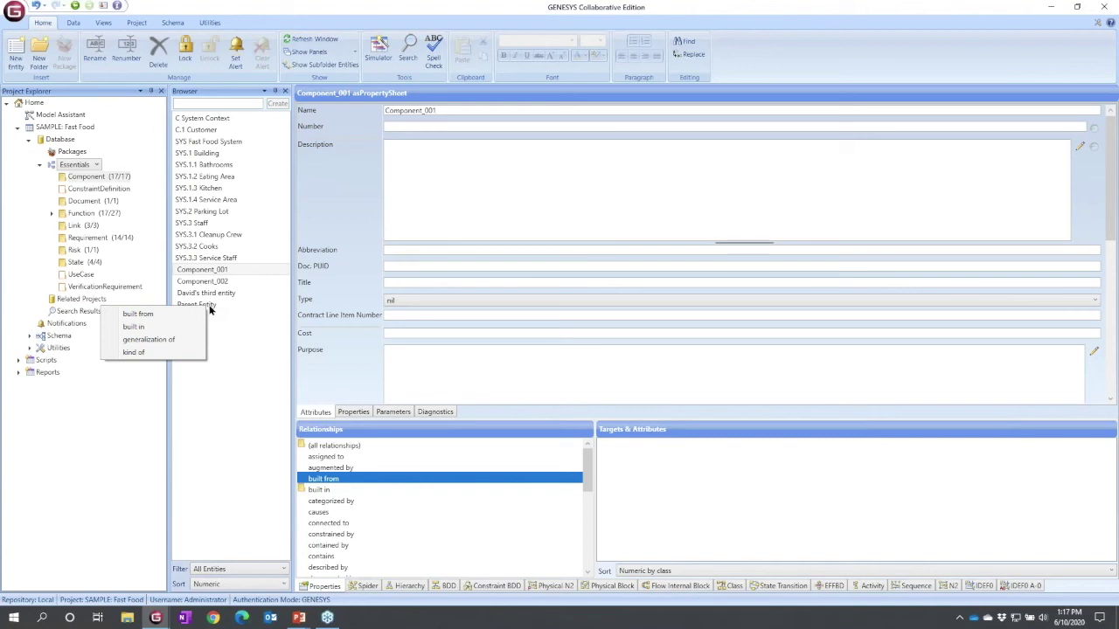
{"action": "left_click", "coordinate": [145, 326]}
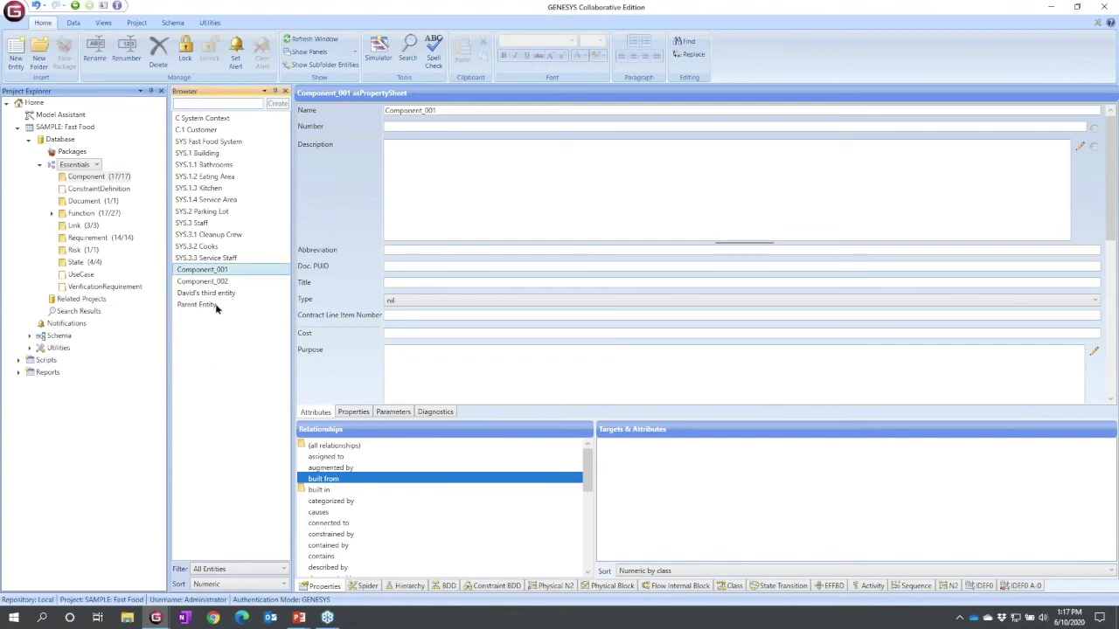
{"action": "left_click", "coordinate": [338, 489]}
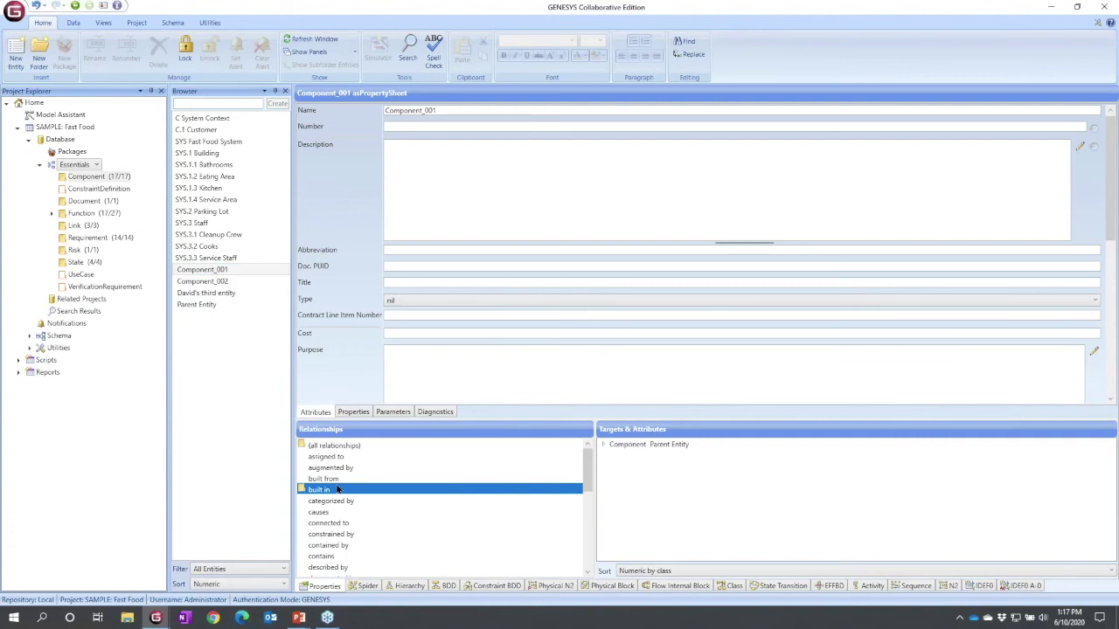
Step: Remove Component_001 from the targets of Parent Entity's built from relationship
{"action": "left_click", "coordinate": [197, 305]}
{"action": "left_click", "coordinate": [303, 479]}
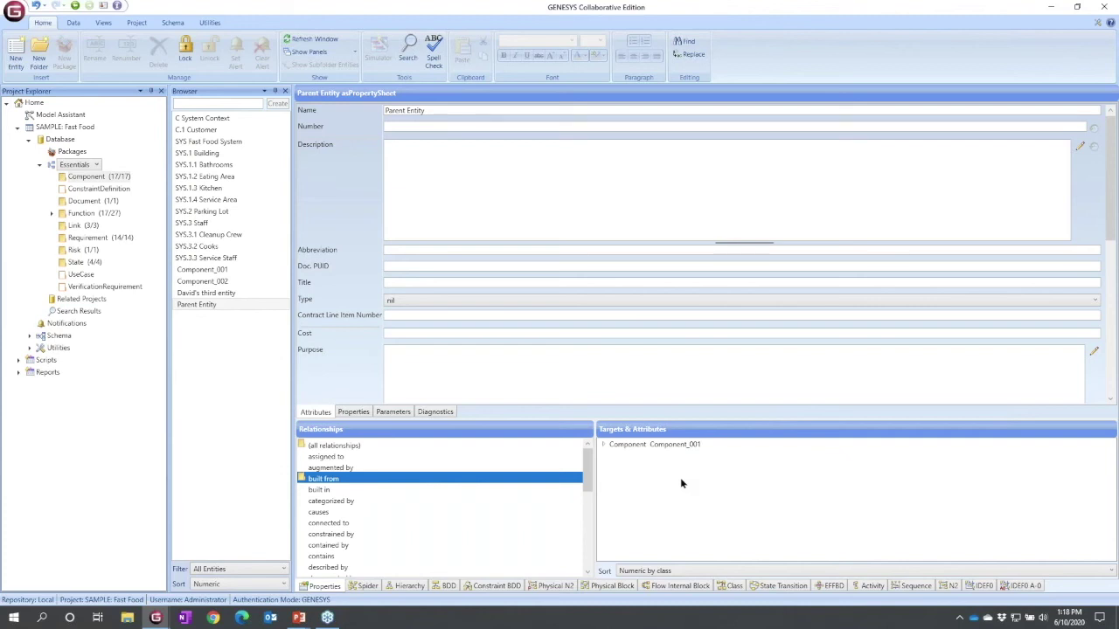
{"action": "left_click", "coordinate": [634, 447]}
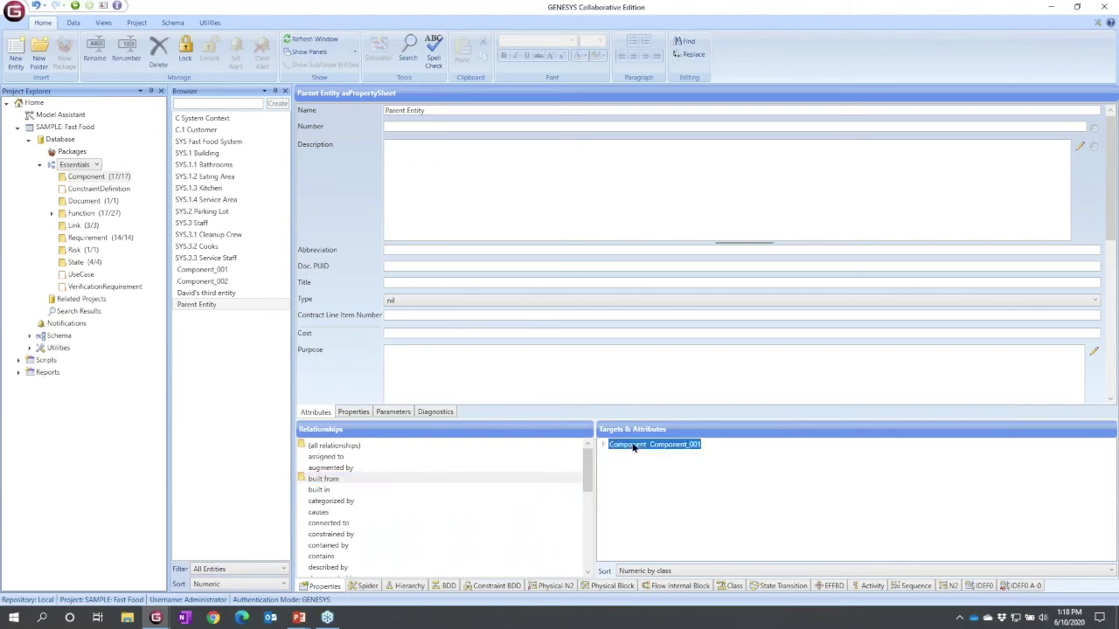
{"action": "right_click", "coordinate": [634, 447]}
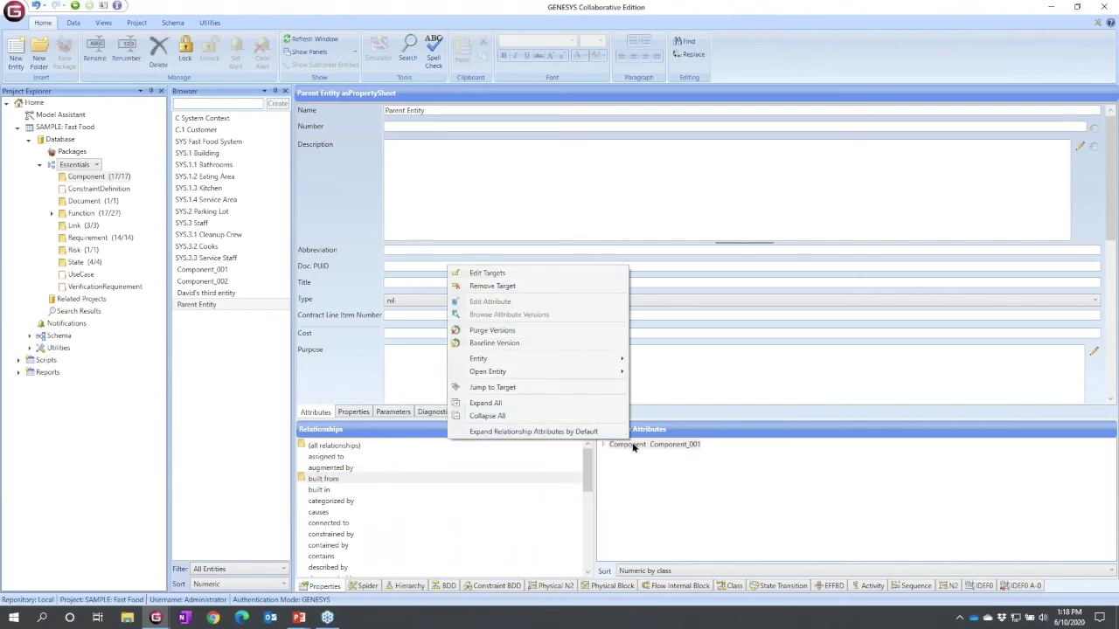
{"action": "left_click", "coordinate": [508, 289]}
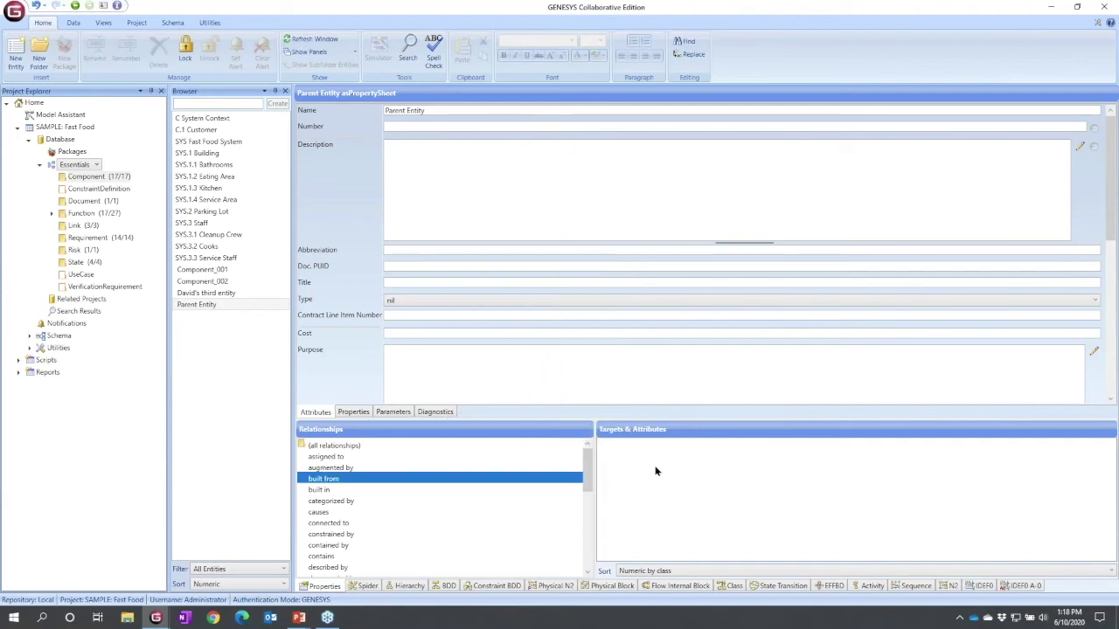
Step: Relate the third entity to Parent Entity as built in directly within the entity list, and check Parent Entity's built from targets
{"action": "left_click", "coordinate": [209, 296]}
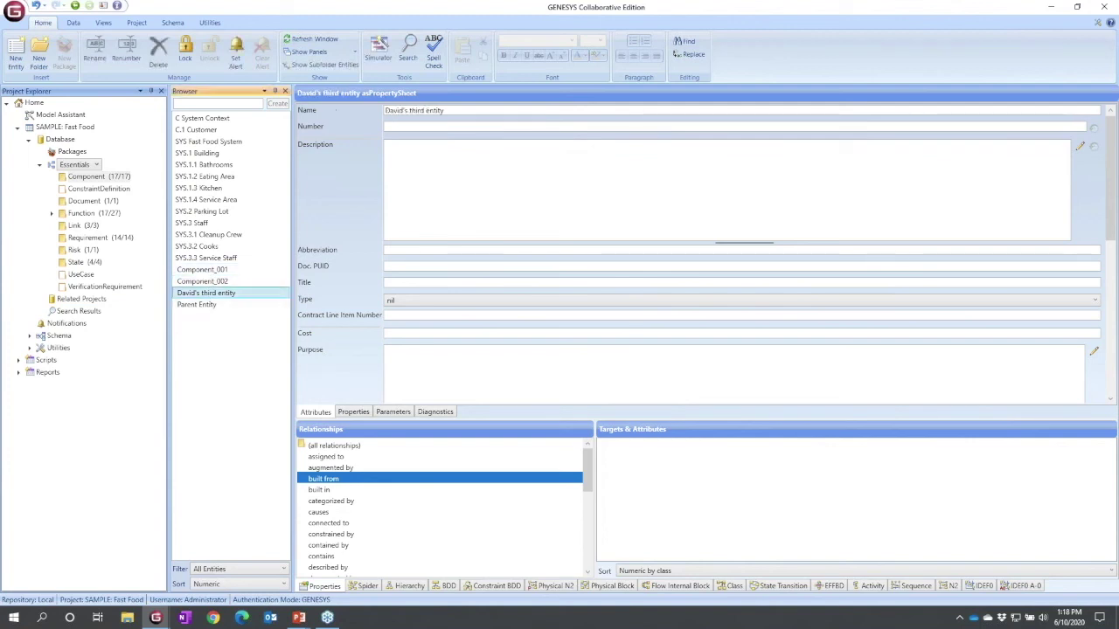
{"action": "left_click", "coordinate": [202, 282]}
{"action": "left_click", "coordinate": [205, 293]}
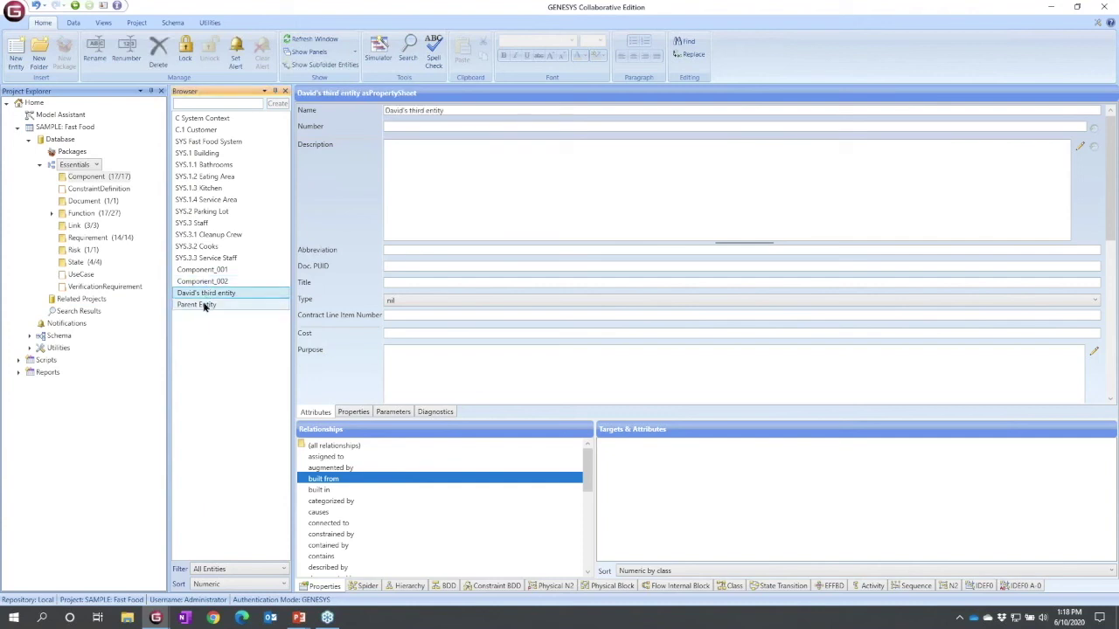
{"action": "left_click", "coordinate": [206, 304]}
{"action": "mouse_move", "coordinate": [223, 294]}
{"action": "left_mouse_down"}
{"action": "mouse_move", "coordinate": [221, 313]}
{"action": "mouse_move", "coordinate": [212, 310]}
{"action": "left_mouse_up"}
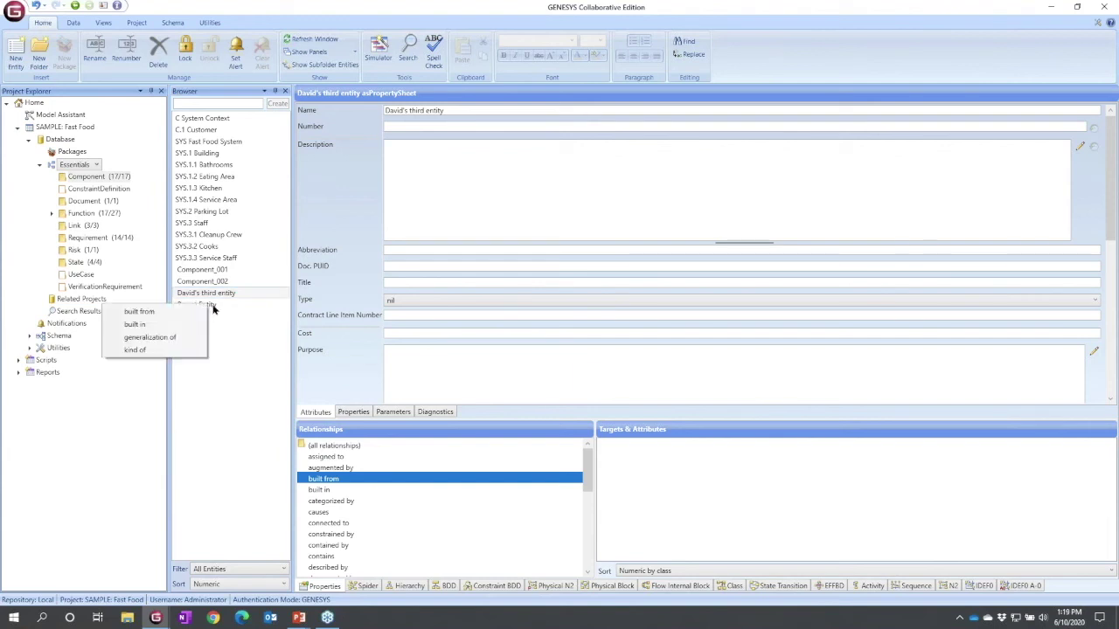
{"action": "left_click", "coordinate": [162, 327]}
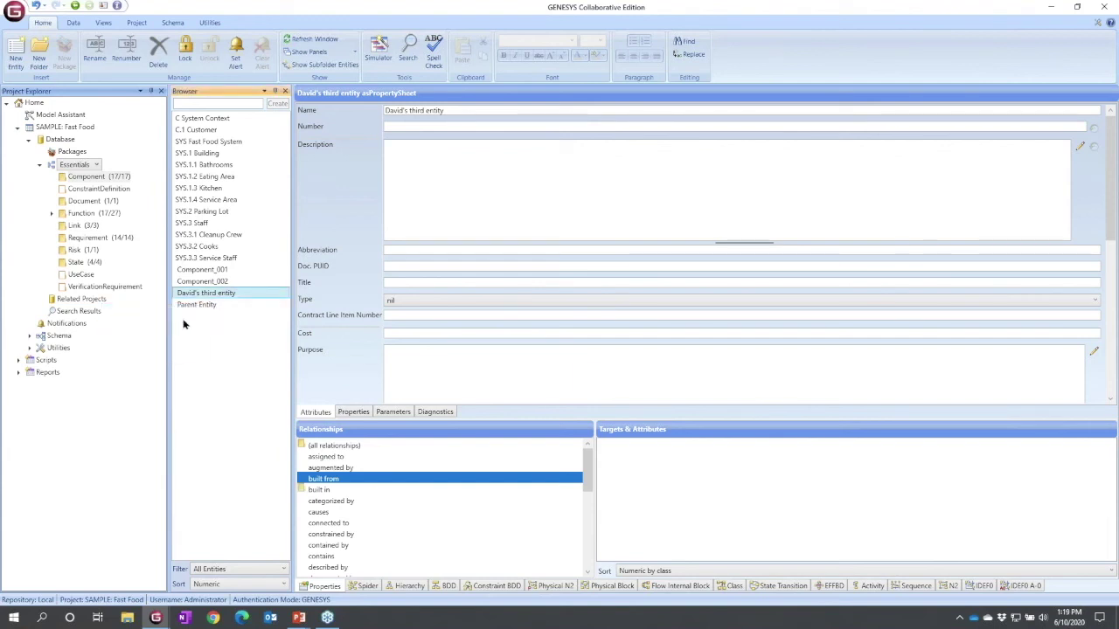
{"action": "left_click", "coordinate": [208, 305]}
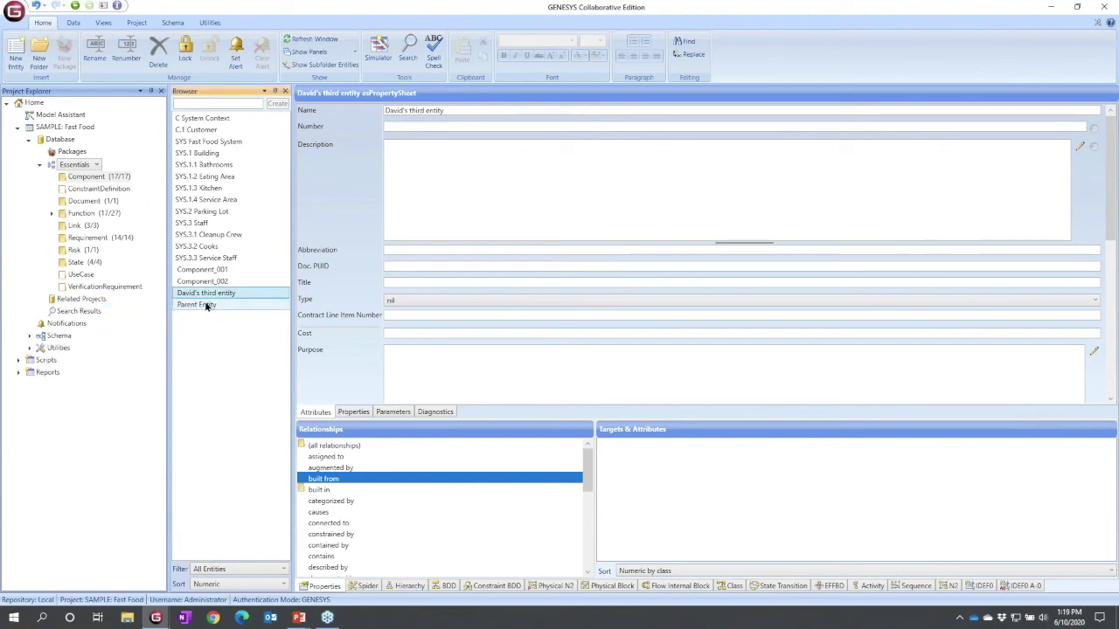
{"action": "left_click", "coordinate": [341, 481]}
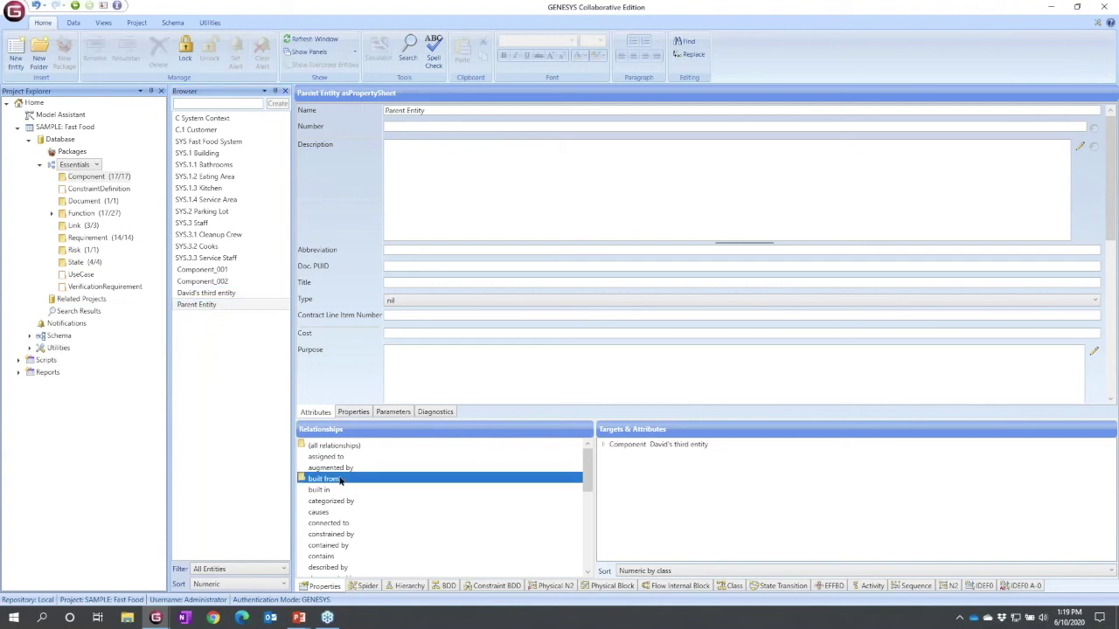
Step: Delete the third entity, Parent Entity's built from target, from the database, and undo the deletion
{"action": "left_click", "coordinate": [634, 448]}
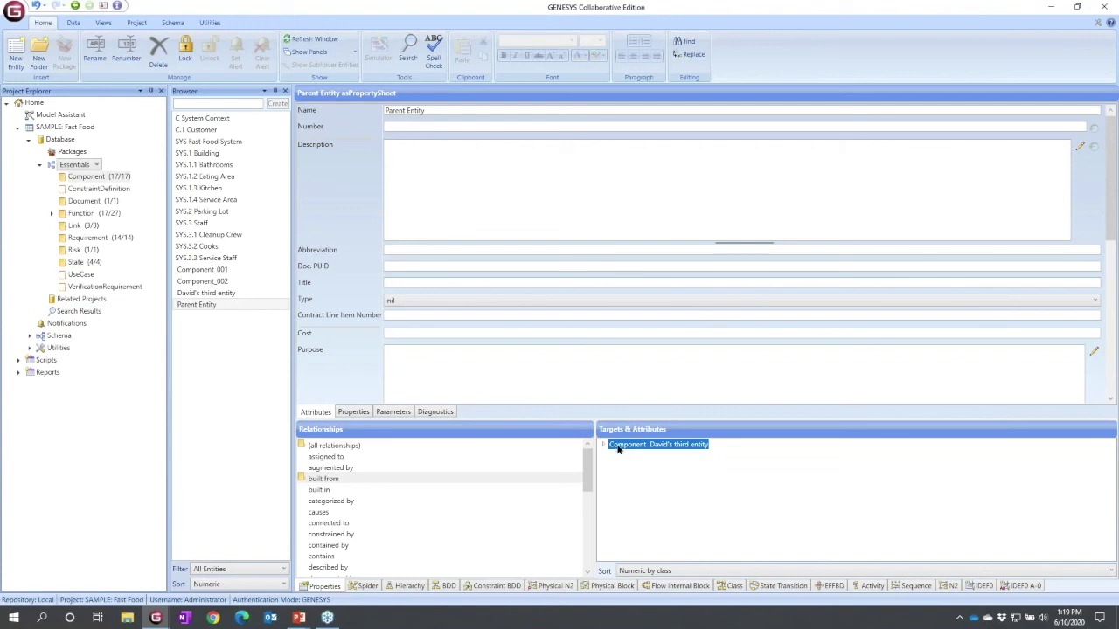
{"action": "right_click", "coordinate": [618, 448]}
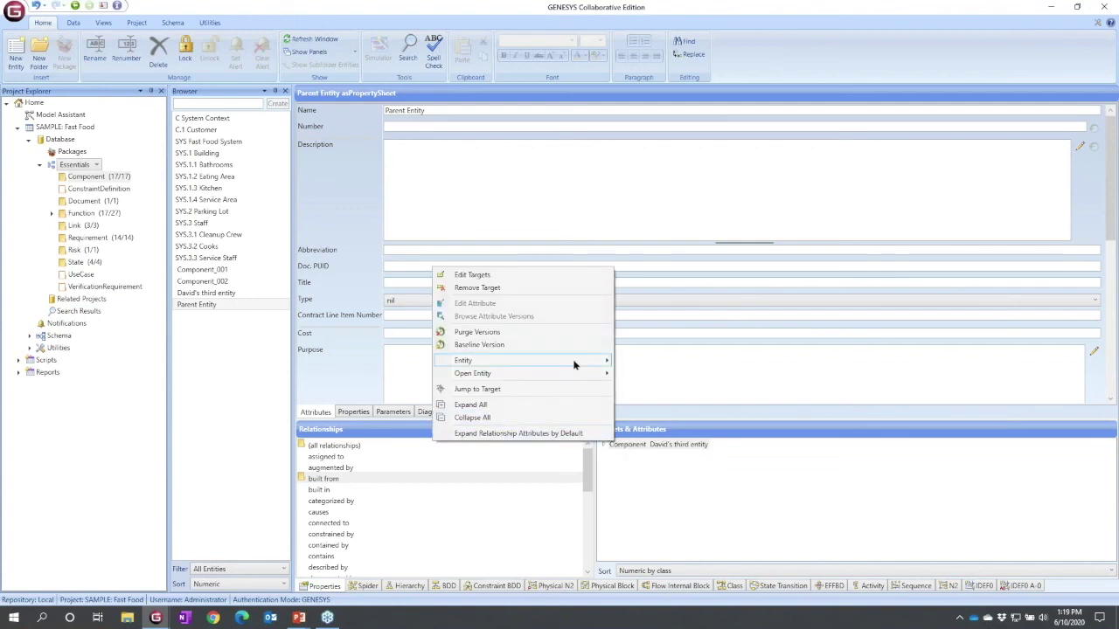
{"action": "mouse_move", "coordinate": [573, 364]}
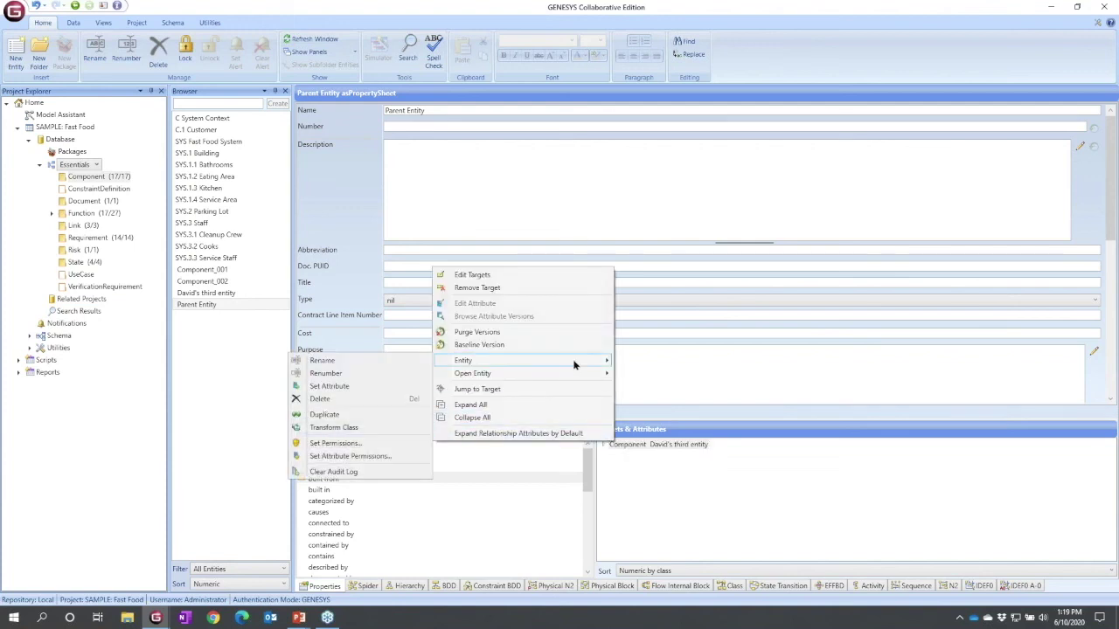
{"action": "left_click", "coordinate": [381, 399]}
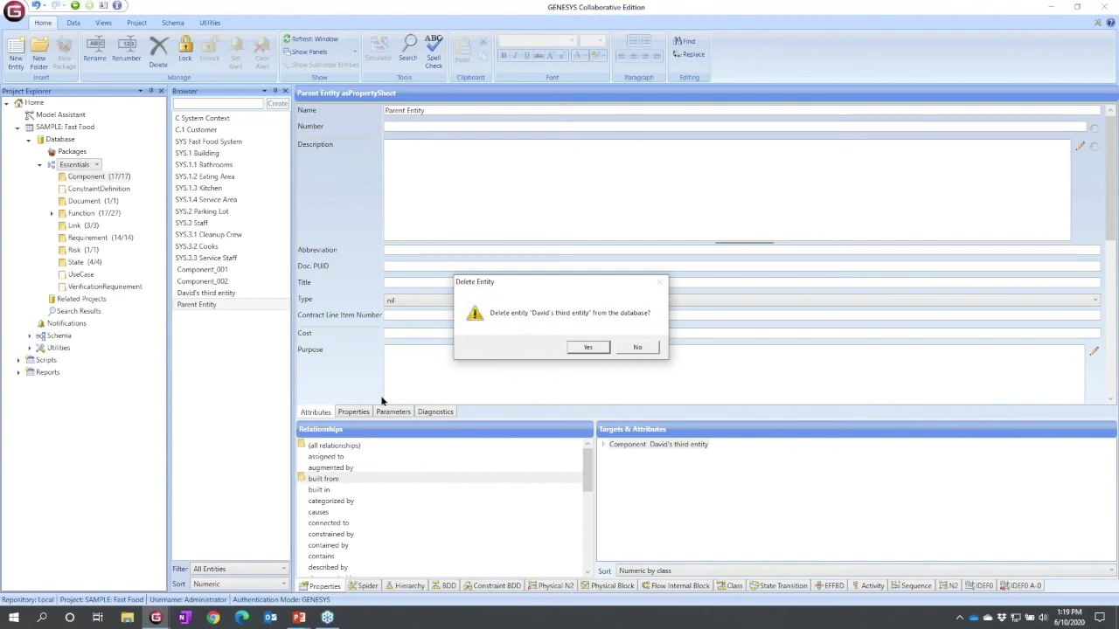
{"action": "left_click", "coordinate": [578, 349]}
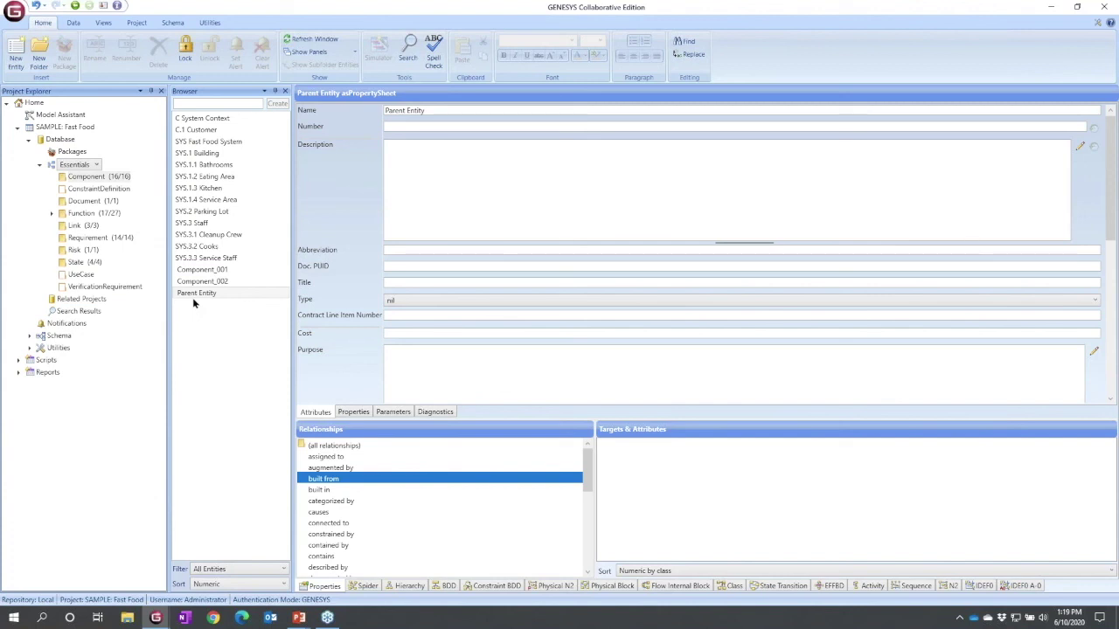
{"action": "left_click", "coordinate": [36, 7]}
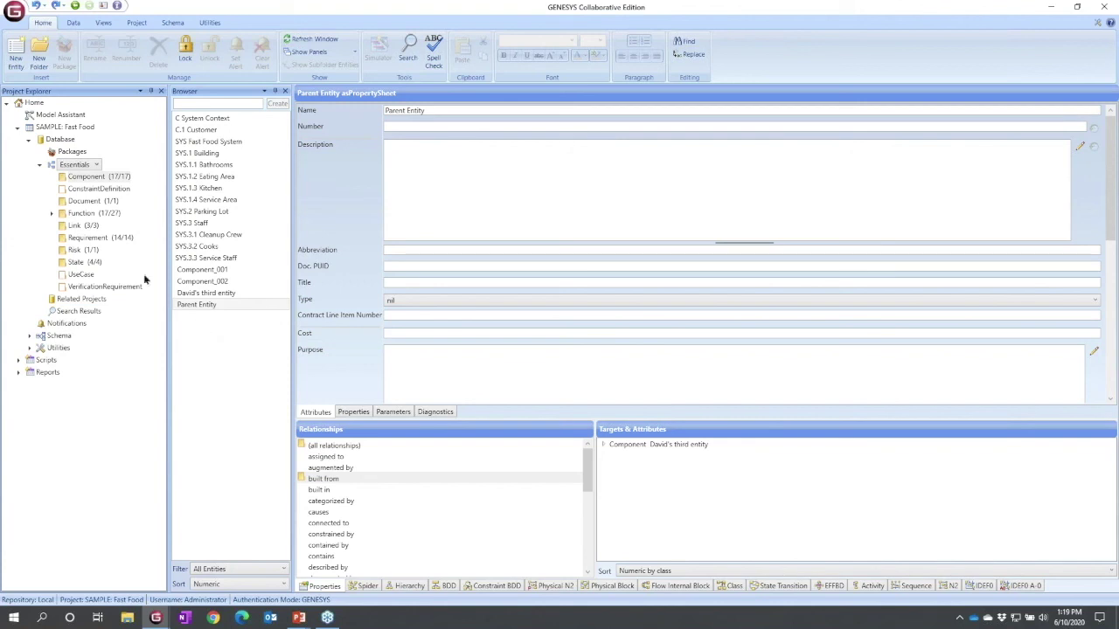
Step: Open System Definition Guide.pdf from the documentation folder linked on the home page
{"action": "left_click", "coordinate": [34, 103]}
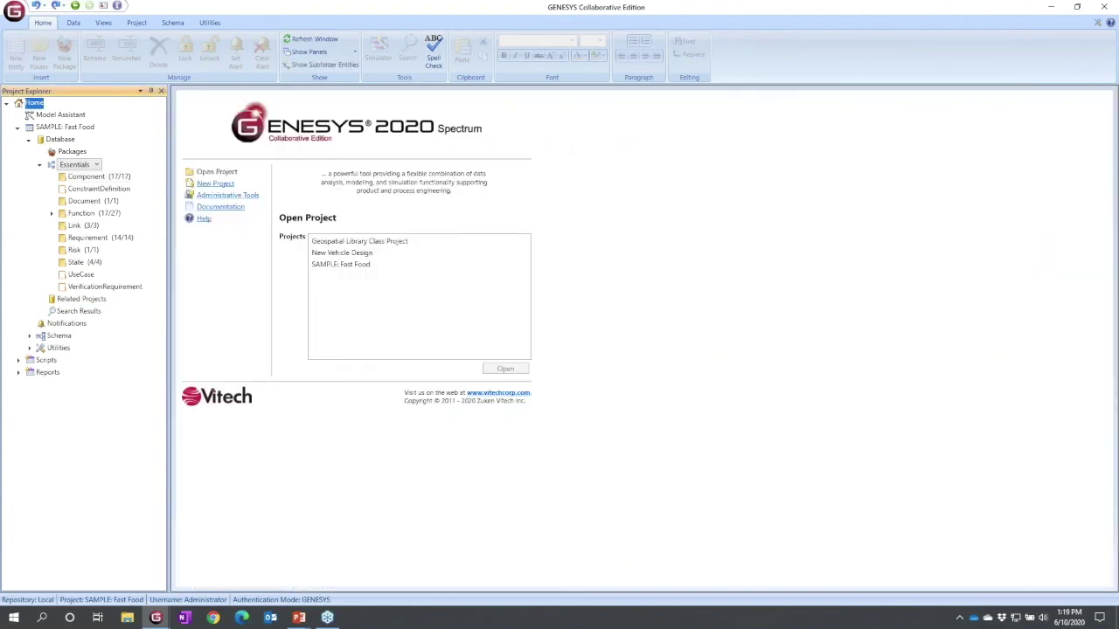
{"action": "left_click", "coordinate": [224, 207]}
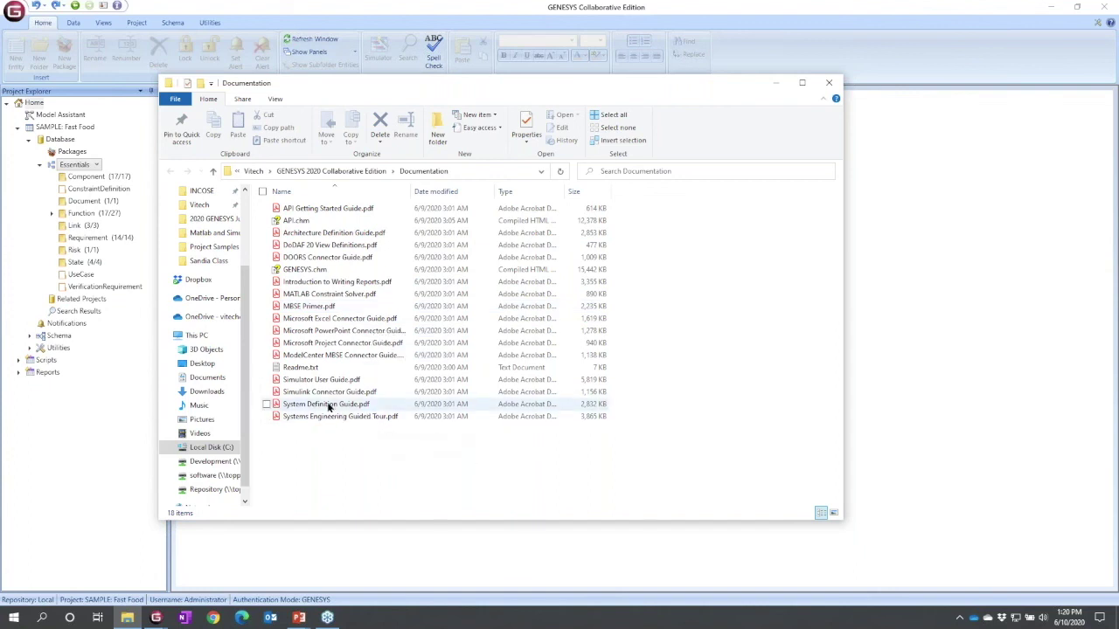
{"action": "double_click", "coordinate": [328, 404]}
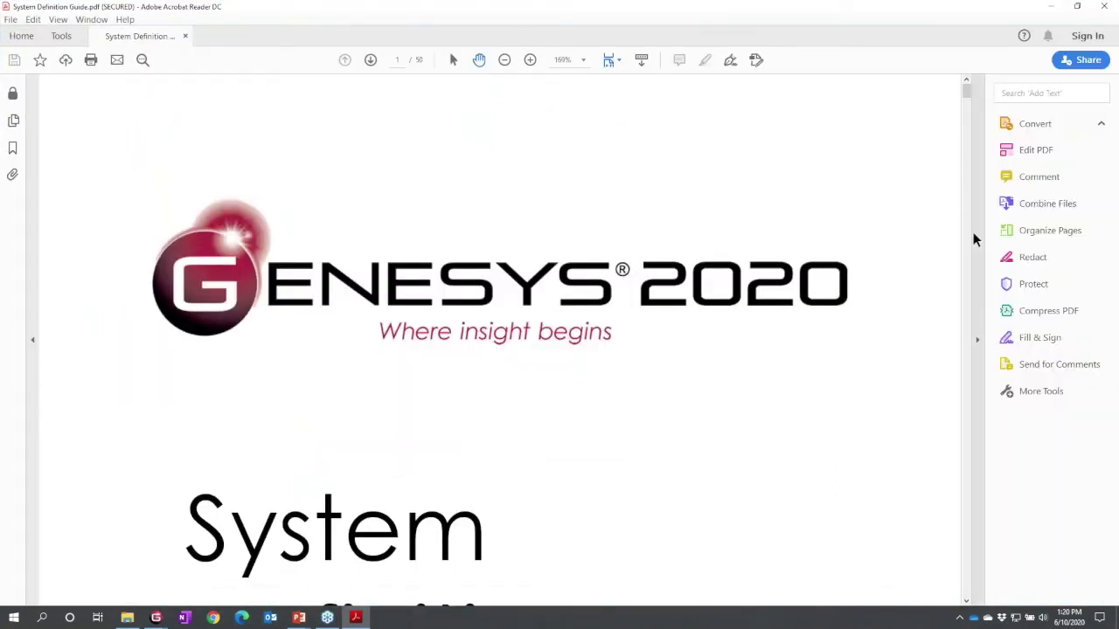
Step: Examine the Behavioral Decomposition diagram in section 1.10 of the guide, then close the guide and the documentation folder
{"action": "scroll", "coordinate": [966, 530], "scroll_direction": "down", "scroll_amount": 20}
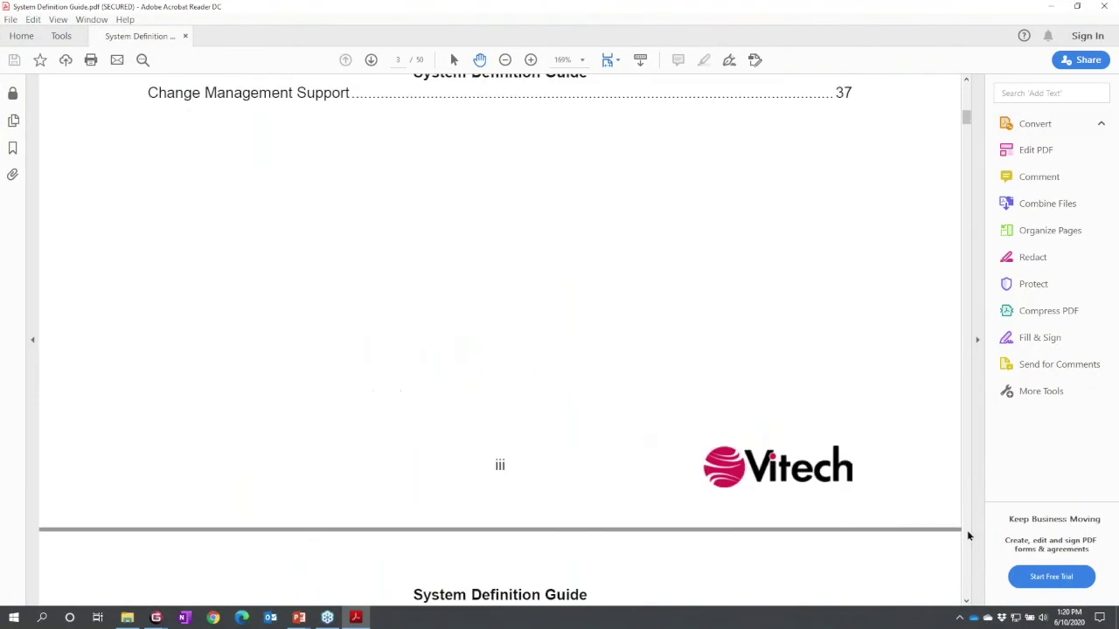
{"action": "scroll", "coordinate": [966, 529], "scroll_direction": "down", "scroll_amount": 8}
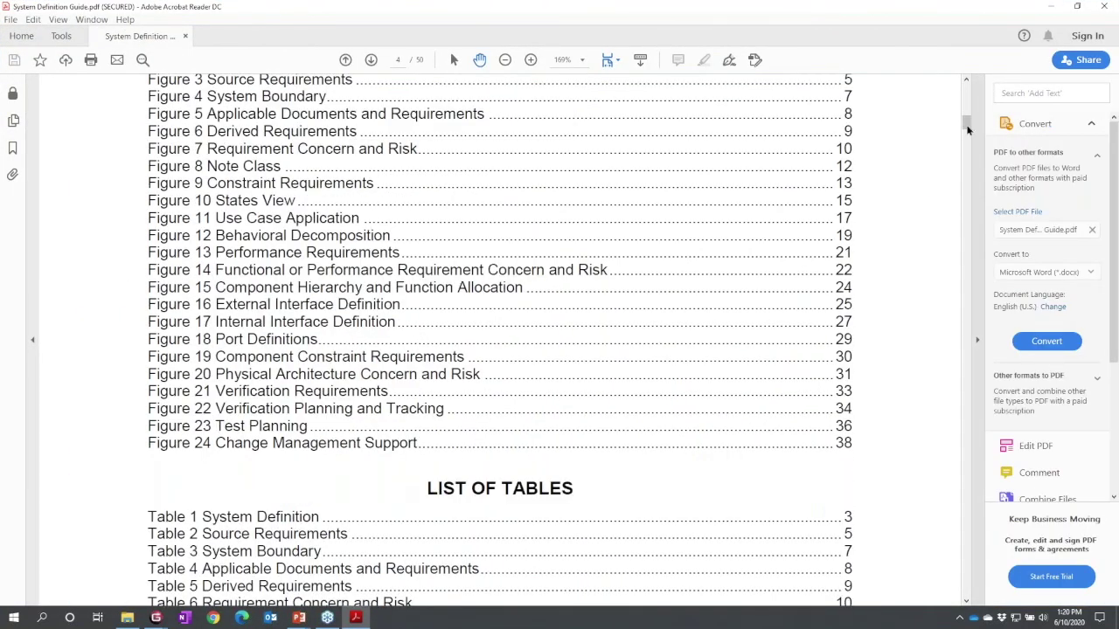
{"action": "scroll", "coordinate": [966, 103], "scroll_direction": "up", "scroll_amount": 12}
{"action": "left_click", "coordinate": [437, 203]}
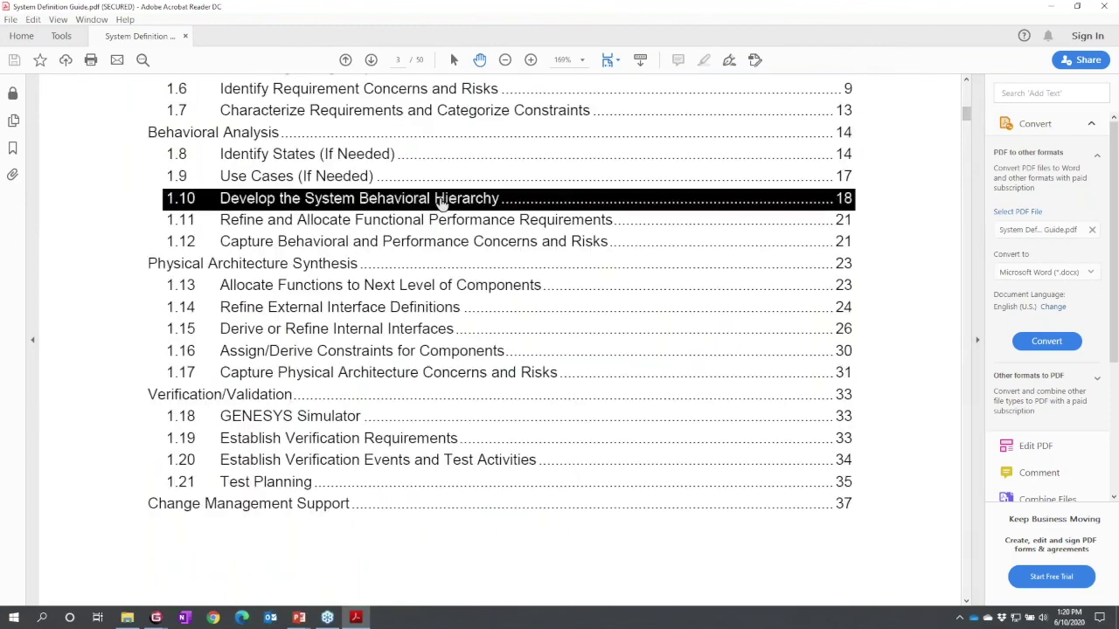
{"action": "scroll", "coordinate": [451, 312], "scroll_direction": "down", "scroll_amount": 6}
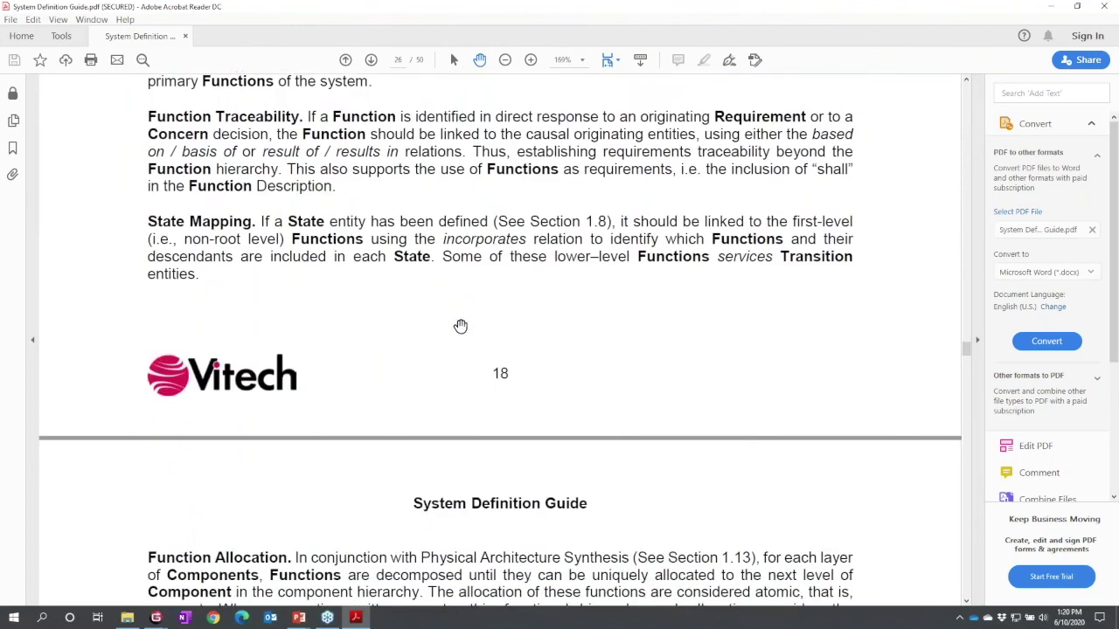
{"action": "scroll", "coordinate": [472, 337], "scroll_direction": "down", "scroll_amount": 15}
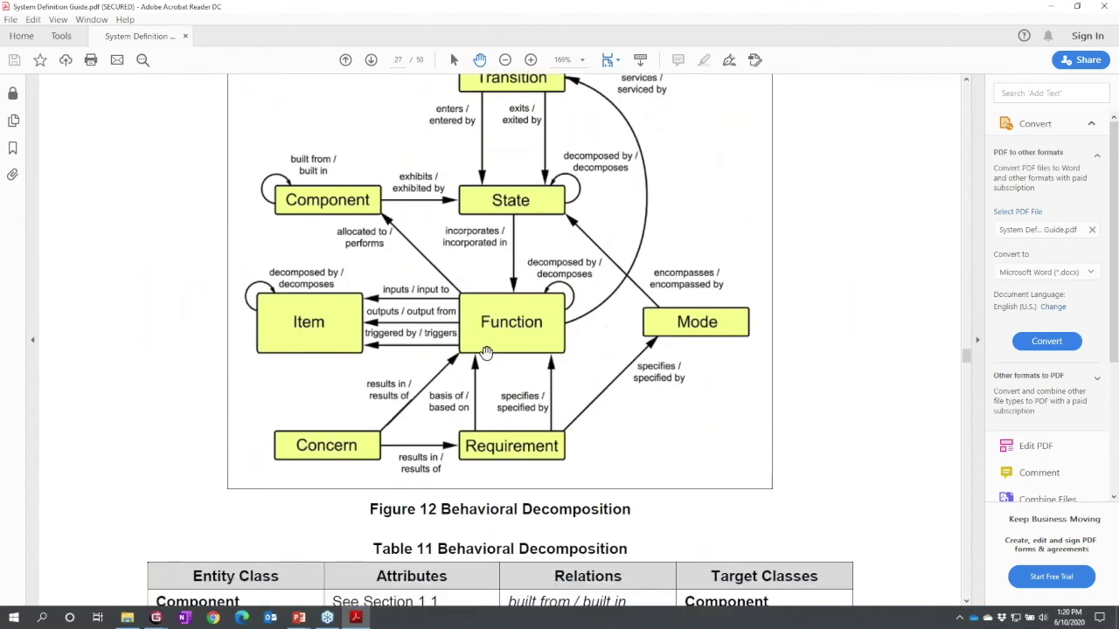
{"action": "left_click", "coordinate": [1102, 7]}
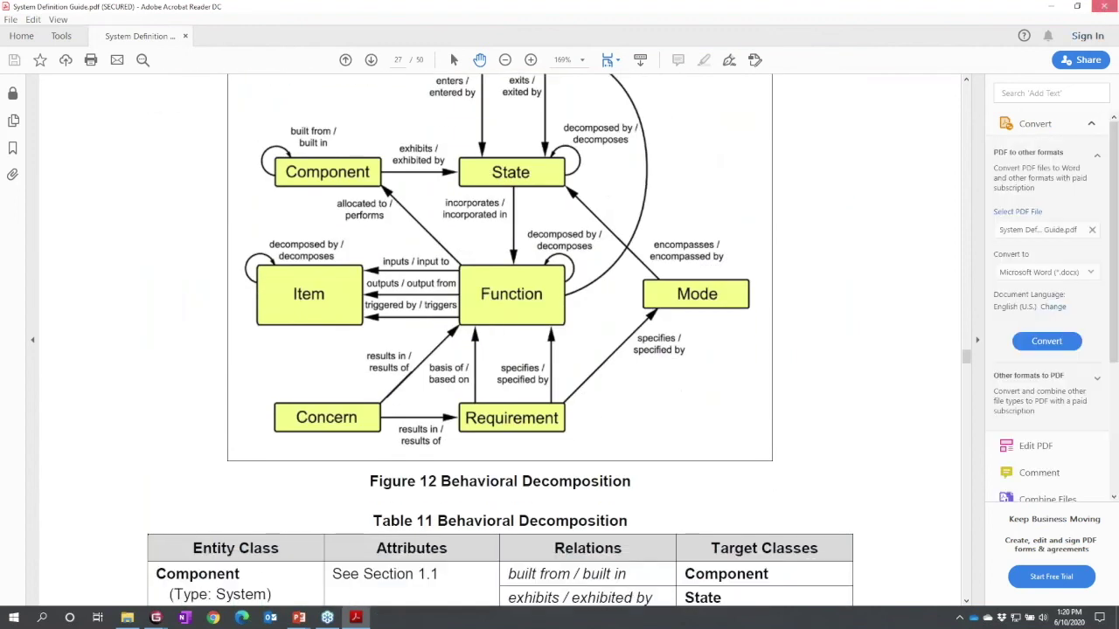
{"action": "left_click", "coordinate": [828, 82]}
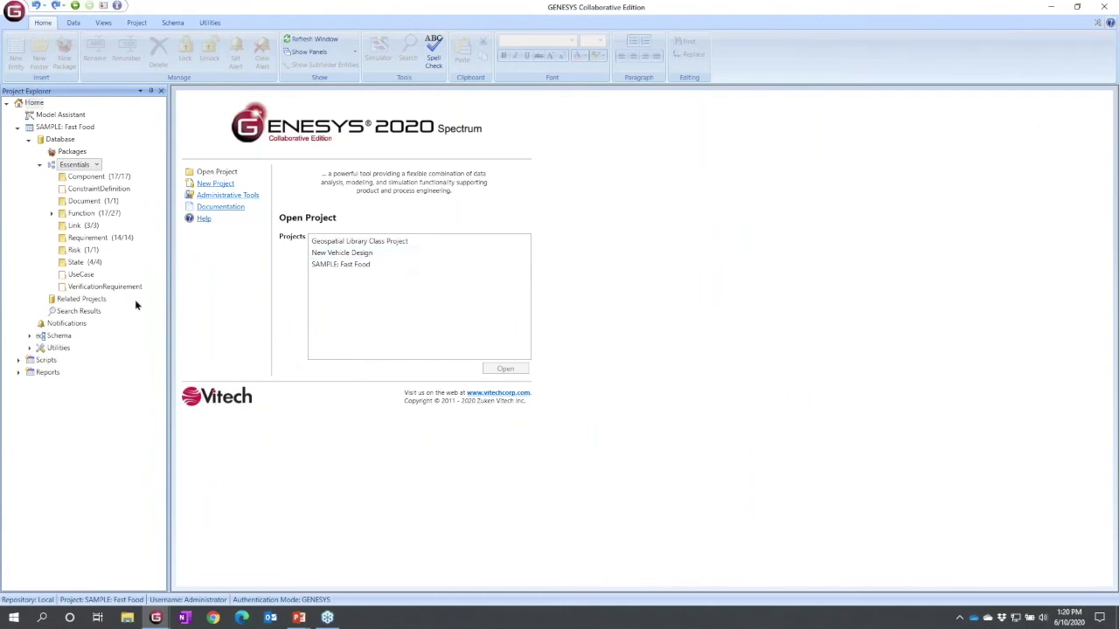
Step: Open the GENESYS help in a maximized window and view the Browser and Project Properties topics under Project Explorer
{"action": "left_click", "coordinate": [192, 219]}
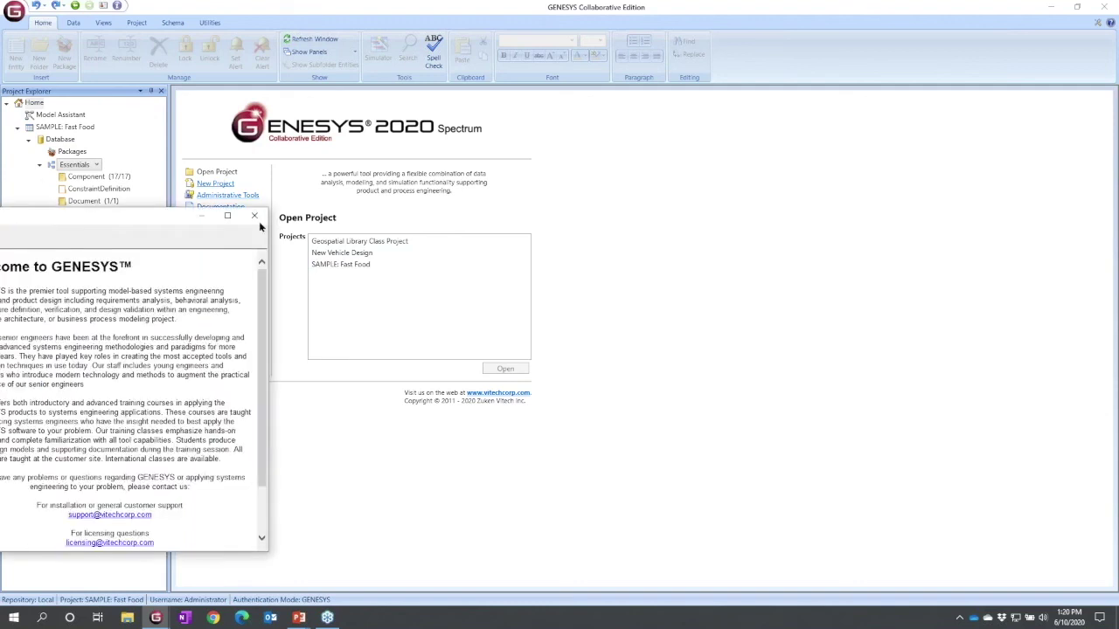
{"action": "left_click", "coordinate": [279, 244]}
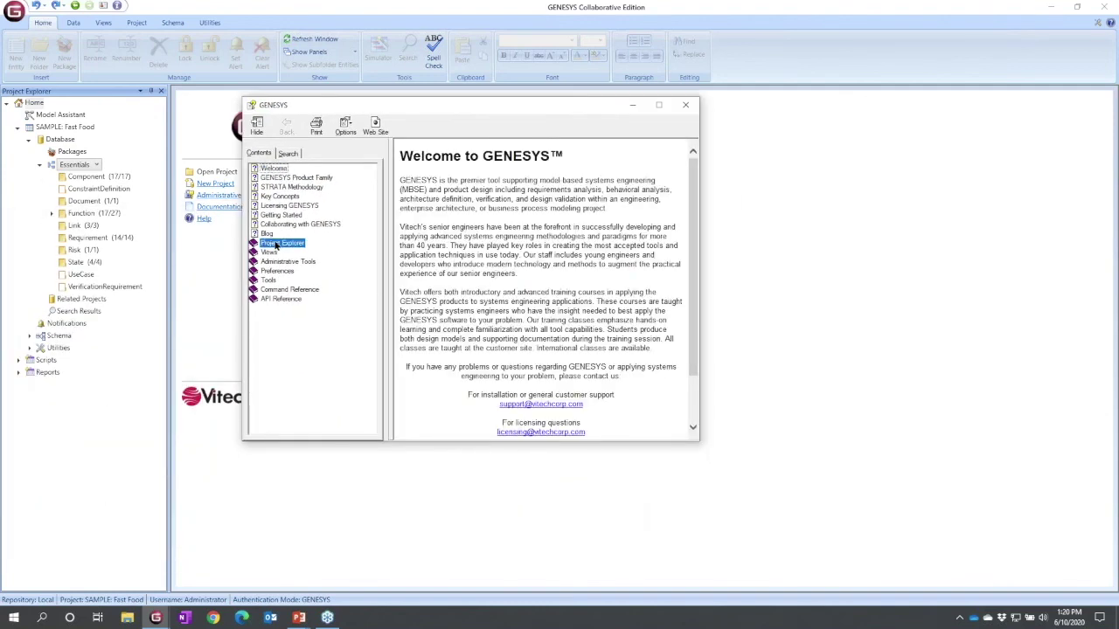
{"action": "left_click", "coordinate": [279, 244]}
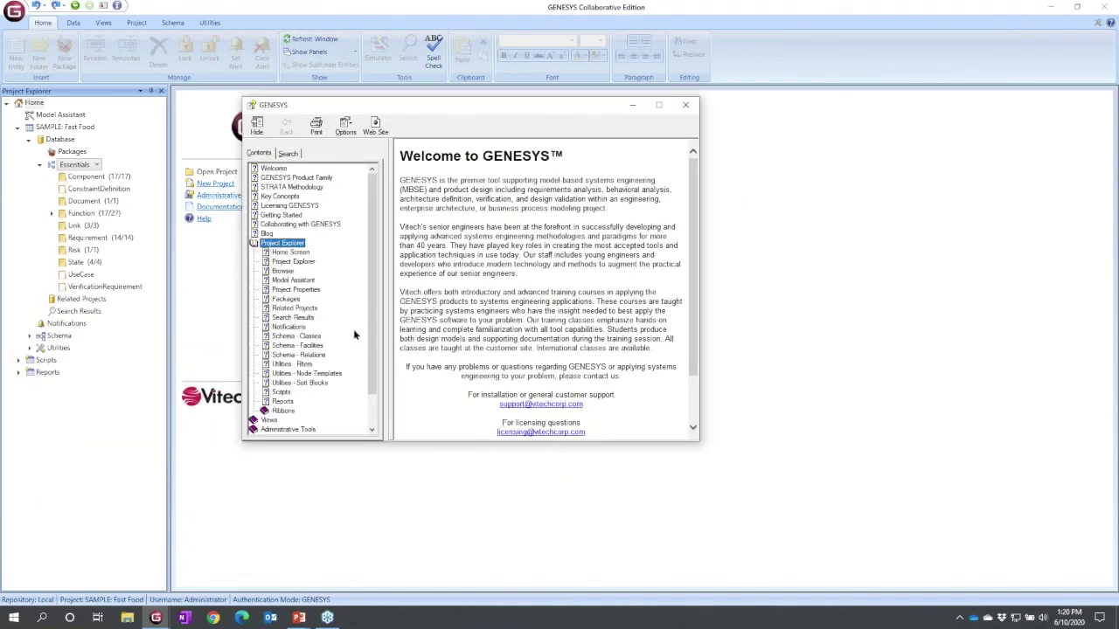
{"action": "left_click", "coordinate": [284, 272]}
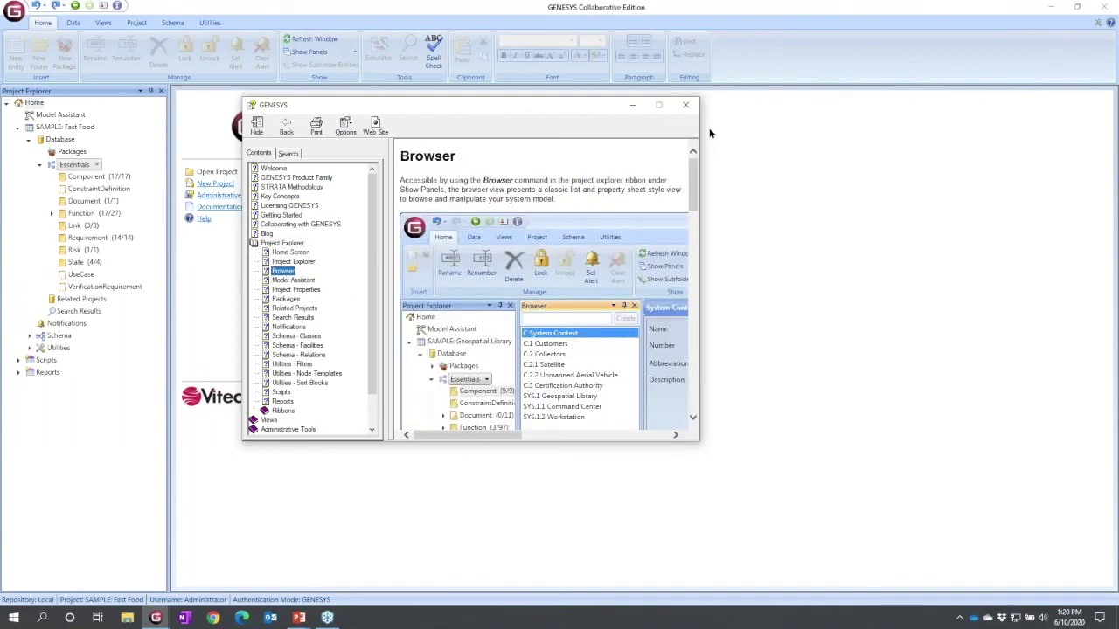
{"action": "left_click", "coordinate": [658, 105]}
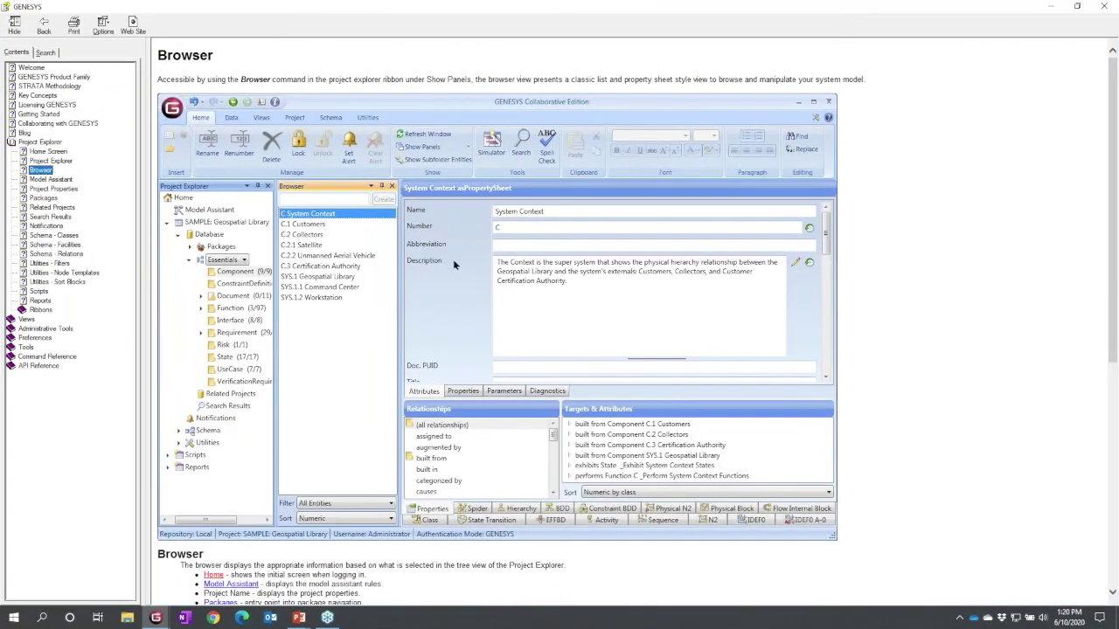
{"action": "left_click", "coordinate": [66, 190]}
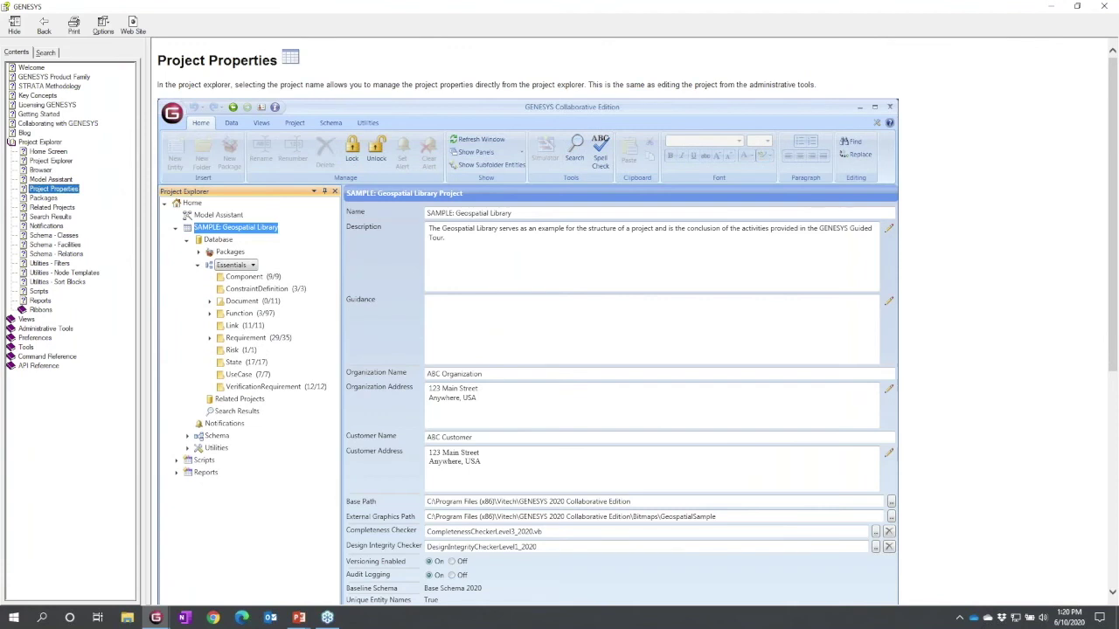